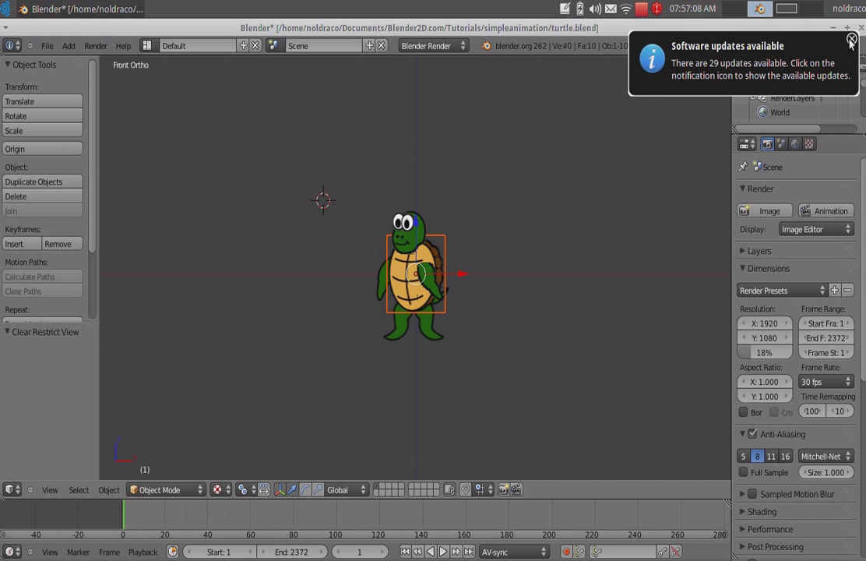
Step: Close the 'Software updates available' notification covering the turtle scene
left_click(852, 40)
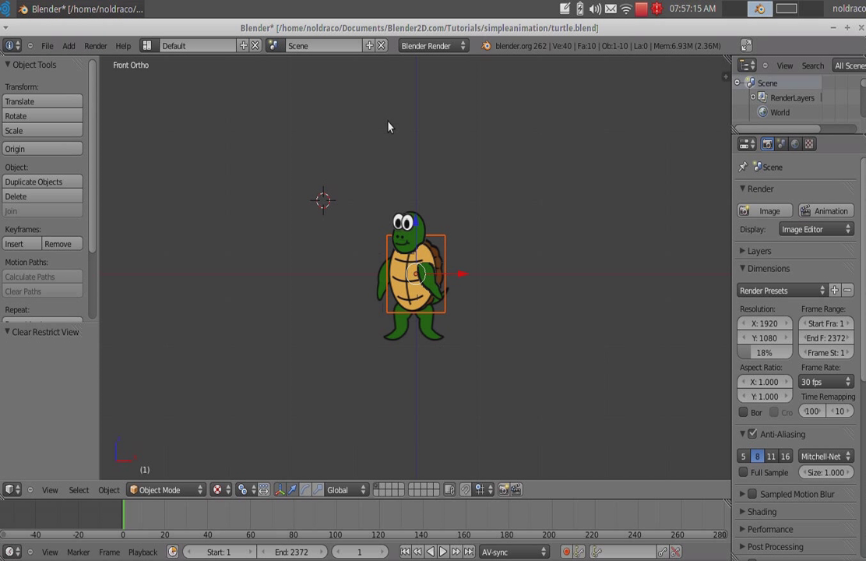
Step: Try placing the 3D cursor on and around the turtle in the front view
left_click(414, 274)
left_click(466, 197)
left_click(309, 320)
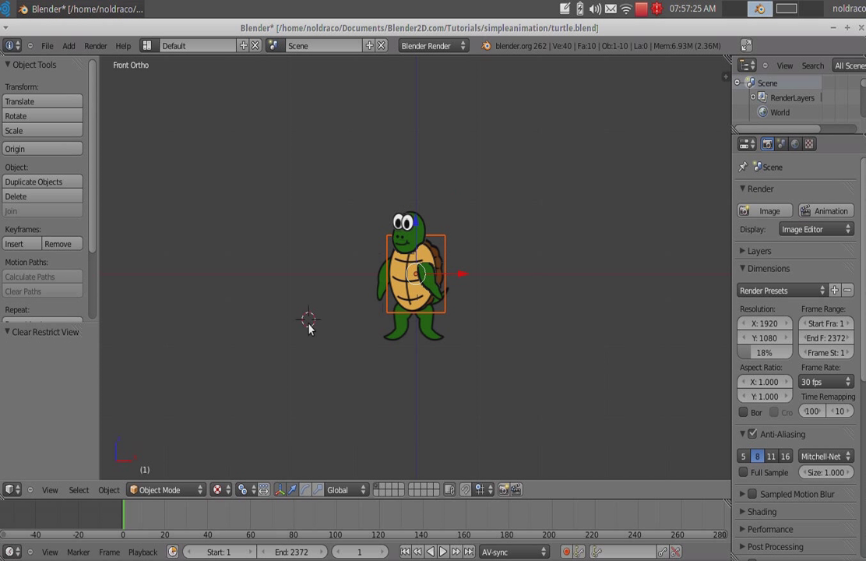
left_click(416, 272)
Step: In Right Ortho view, set the 3D cursor on the Y axis in front of the turtle
key("KP_3")
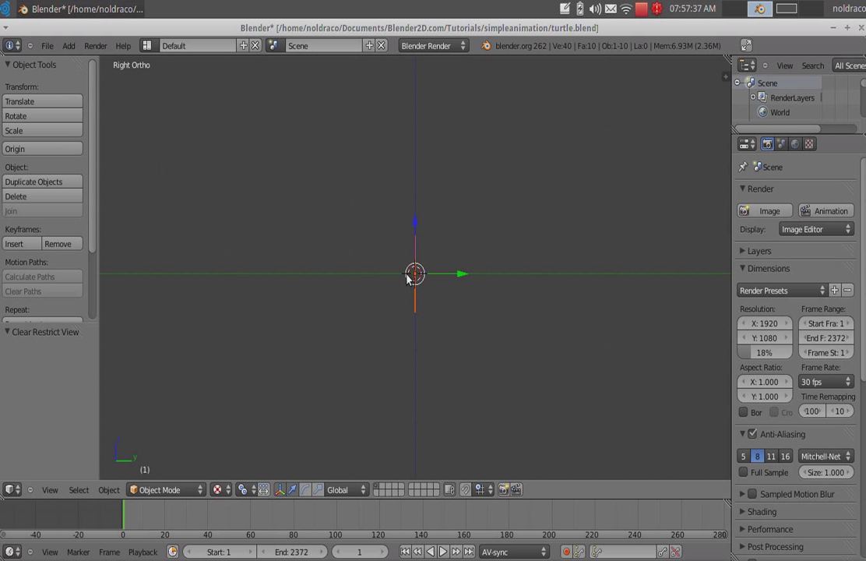
left_click(285, 275)
key("KP_1")
key("KP_3")
key("KP_1")
key("KP_3")
key("KP_1")
key("KP_3")
Step: Add a camera at the 3D cursor and check it from the front and side views
left_click(69, 46)
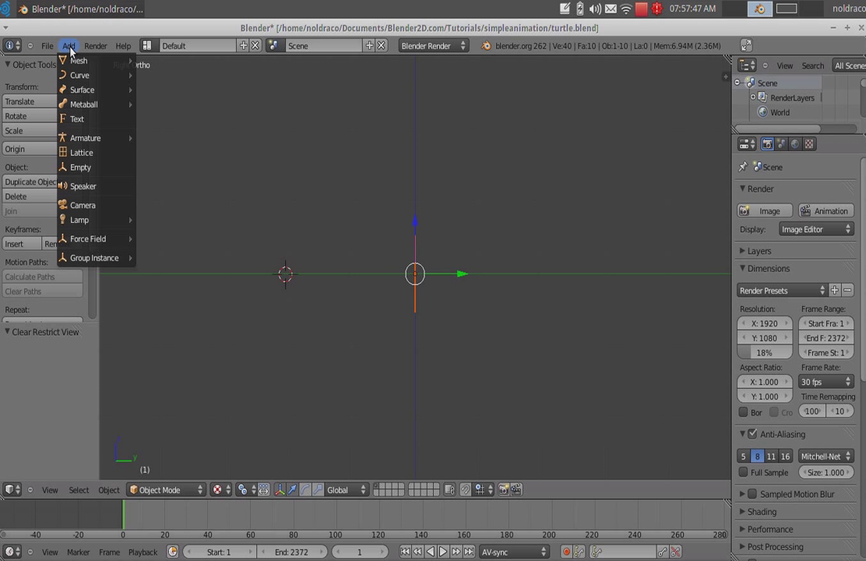
left_click(115, 210)
middle_click_drag(428, 289, 445, 297)
key("KP_1")
key("KP_3")
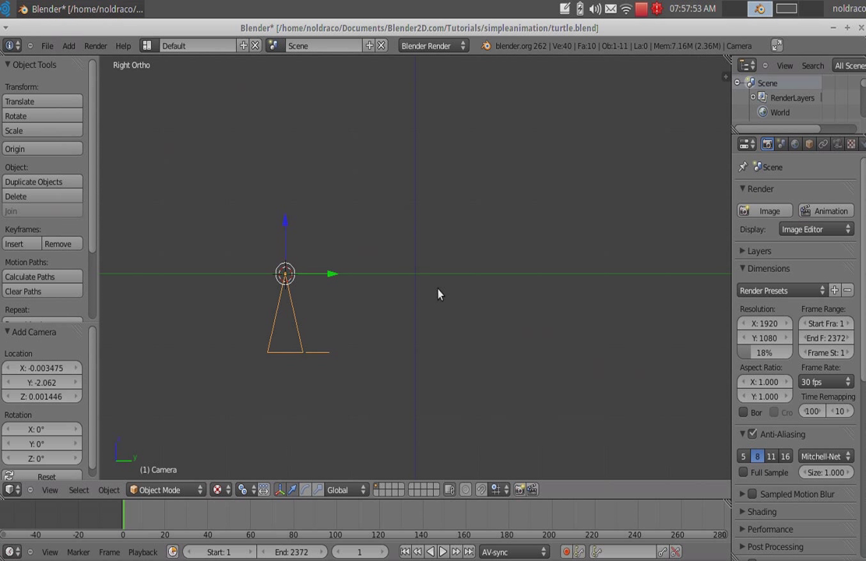
middle_click_drag(300, 338, 326, 307)
key("KP_1")
key("KP_3")
key("KP_1")
key("KP_3")
Step: Rotate the camera -90 degrees on X so it faces the turtle
key("r")
type("-90")
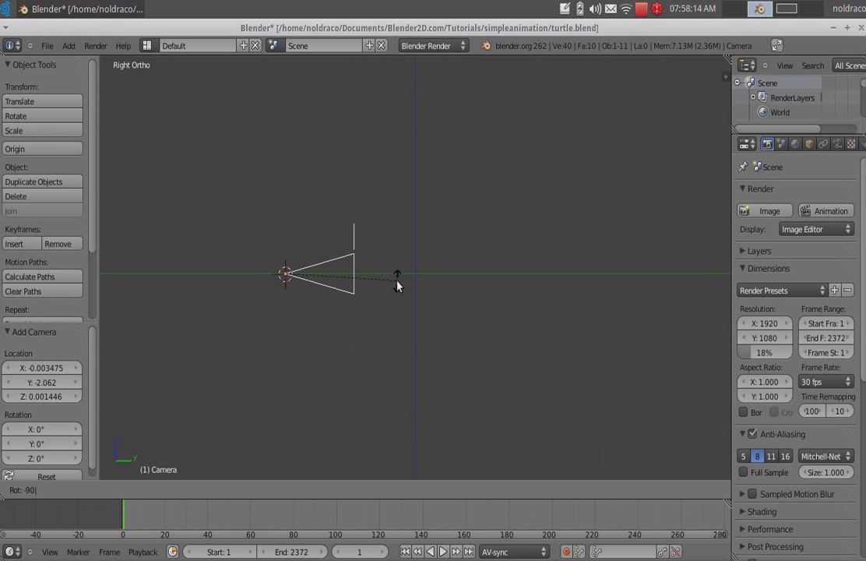
key("Return")
middle_click_drag(359, 315, 335, 330)
Step: Look through the camera, then slide it along Y and test-render the turtle
key("KP_0")
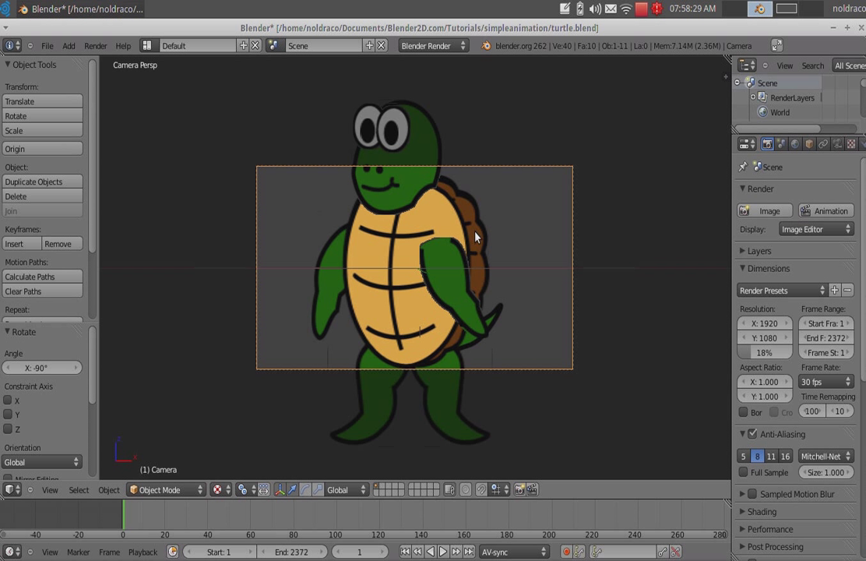
key("KP_3")
key("KP_8")
key("g")
key("y")
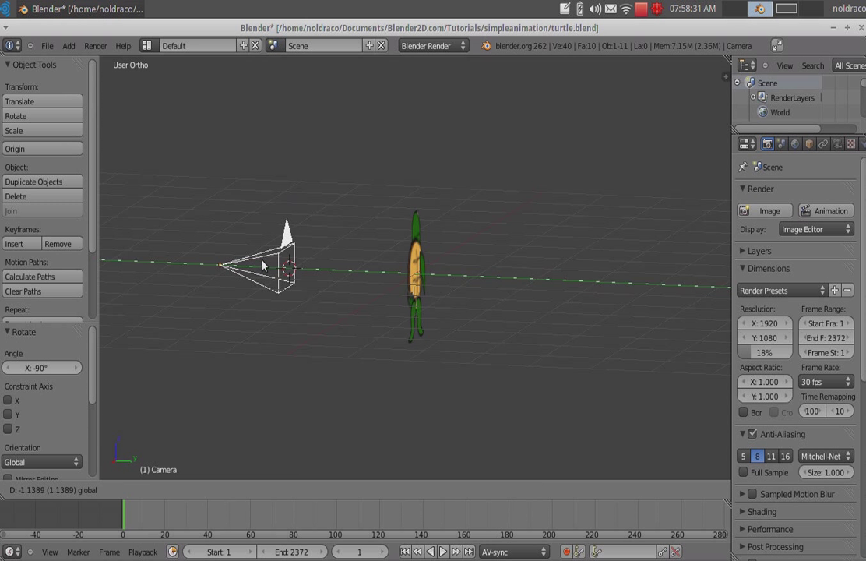
left_click(262, 267)
key("F12")
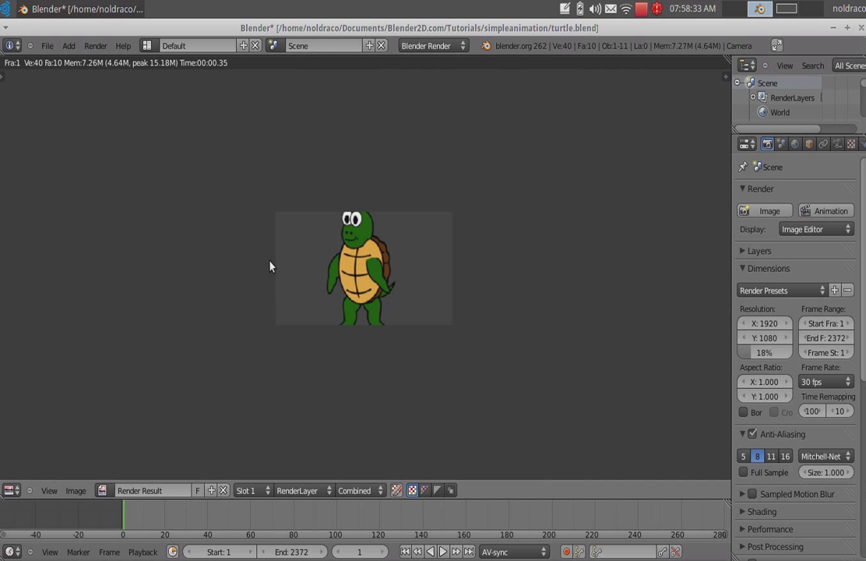
key("Escape")
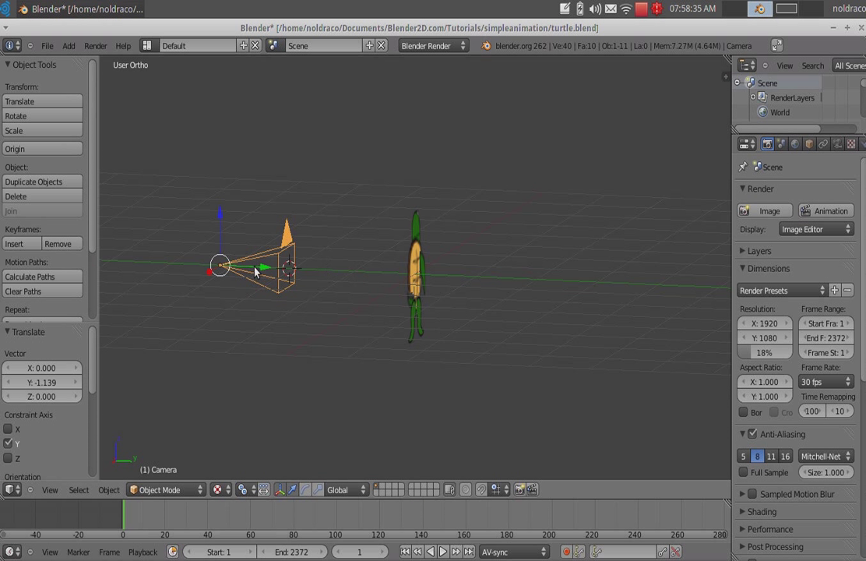
Step: Slide the camera along Y again, lower it -0.0308 on Z, and view through it
key("g")
key("y")
left_click(238, 269)
key("F12")
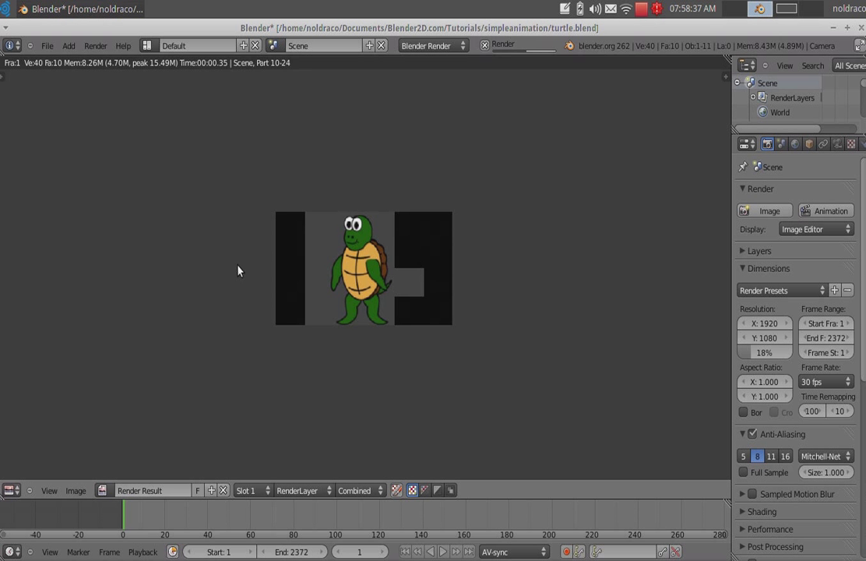
key("Escape")
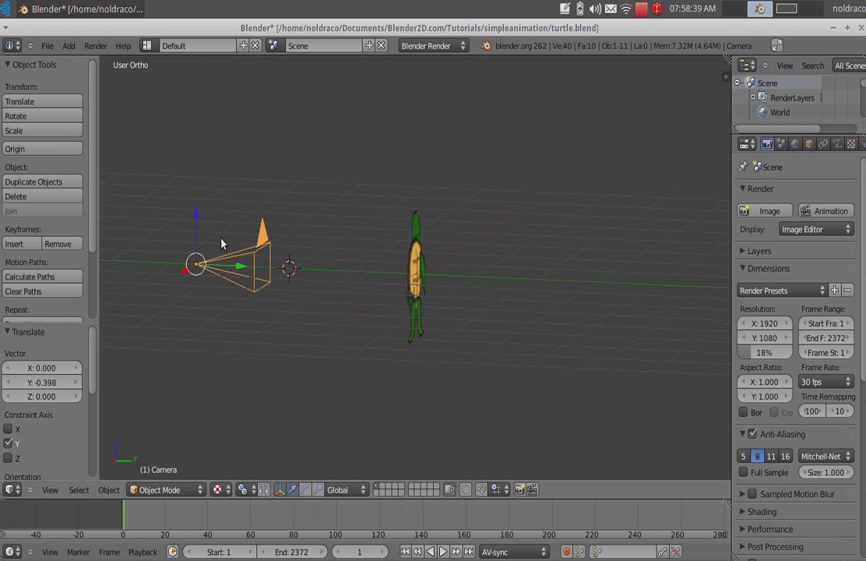
key("g")
key("y")
key("z")
left_click(196, 221)
key("KP_0")
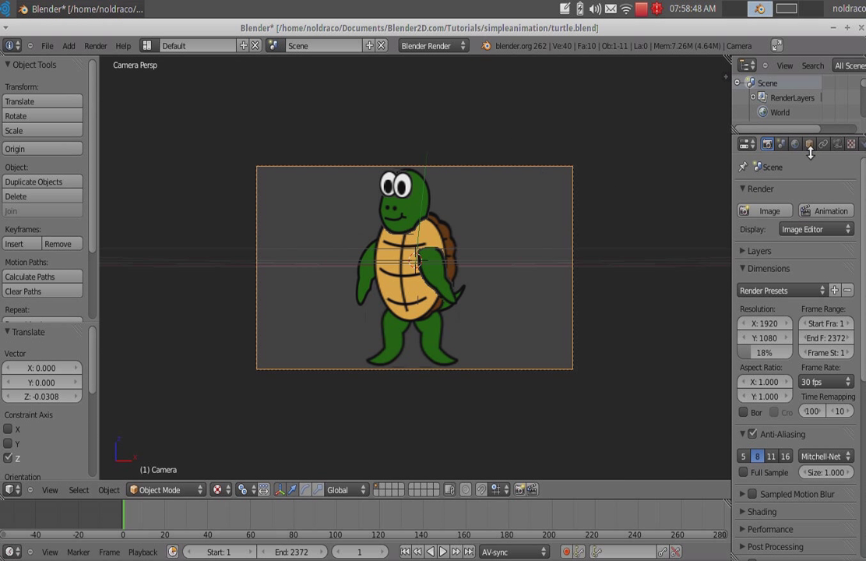
left_click_drag(731, 110, 692, 110)
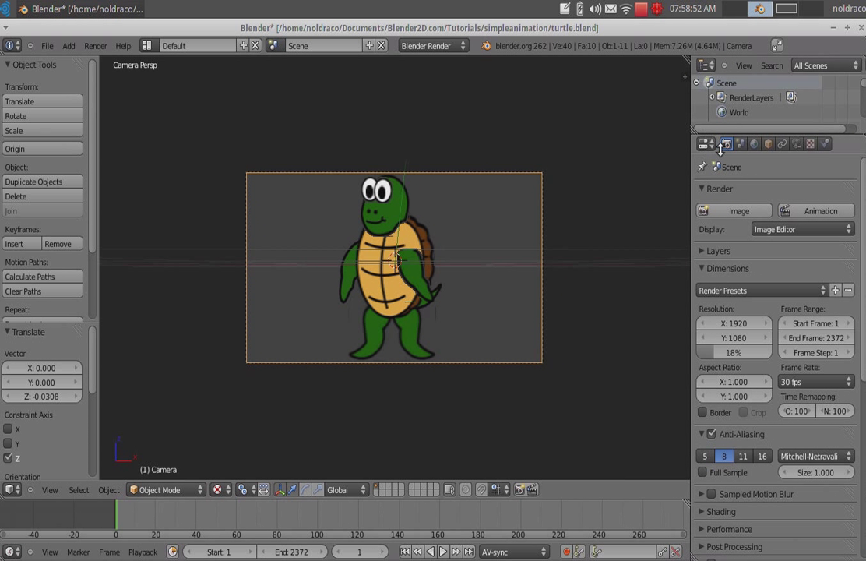
Step: Switch the camera lens to Orthographic
left_click(799, 148)
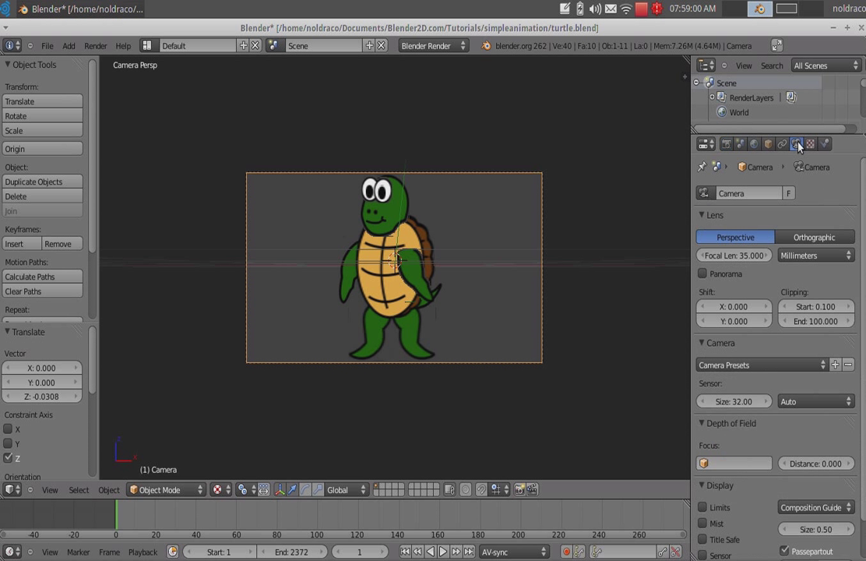
left_click(826, 238)
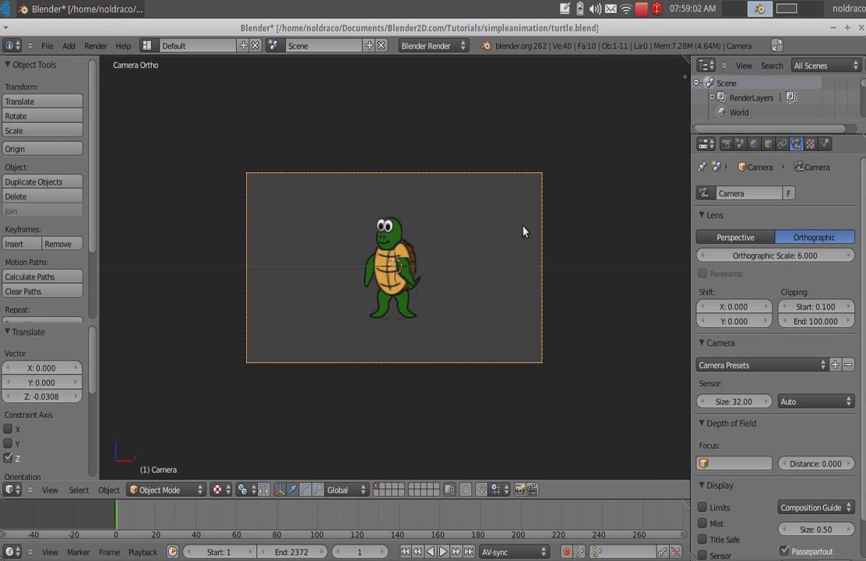
middle_click_drag(569, 246, 318, 258)
middle_click_drag(635, 241, 208, 249)
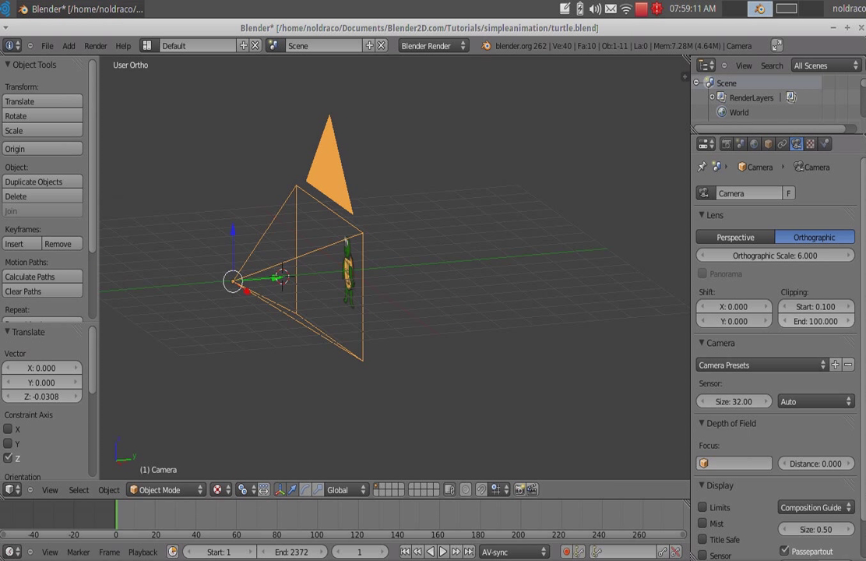
Step: Lower the orthographic scale to 4.000 and test-render the turtle
left_click_drag(707, 261, 704, 260)
left_click(706, 260)
left_click(706, 260)
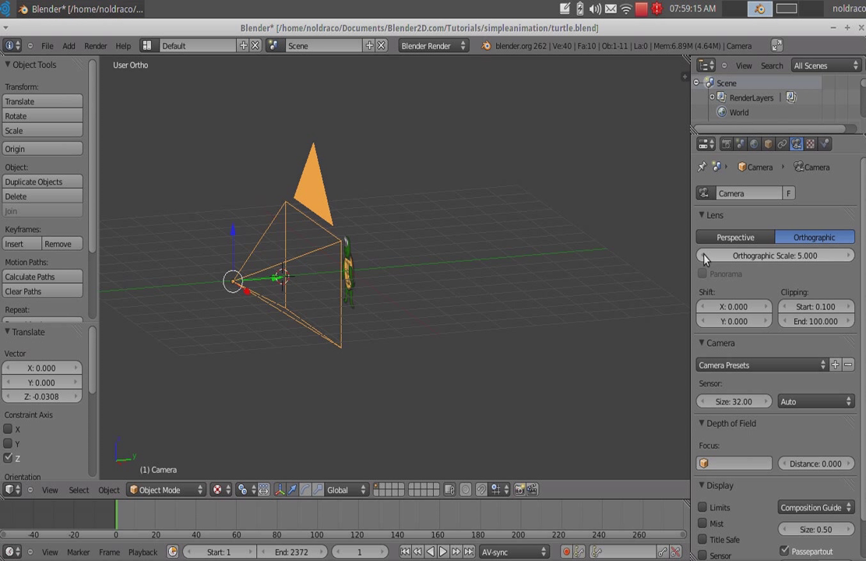
left_click(705, 259)
left_click(705, 259)
left_click(705, 260)
left_click(705, 260)
left_click(705, 259)
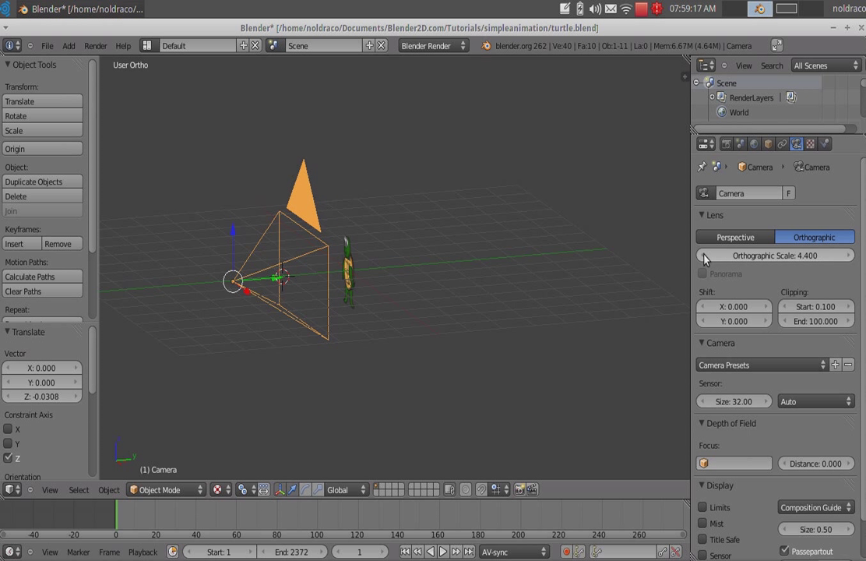
left_click(705, 259)
left_click(705, 259)
left_click(705, 259)
left_click(705, 259)
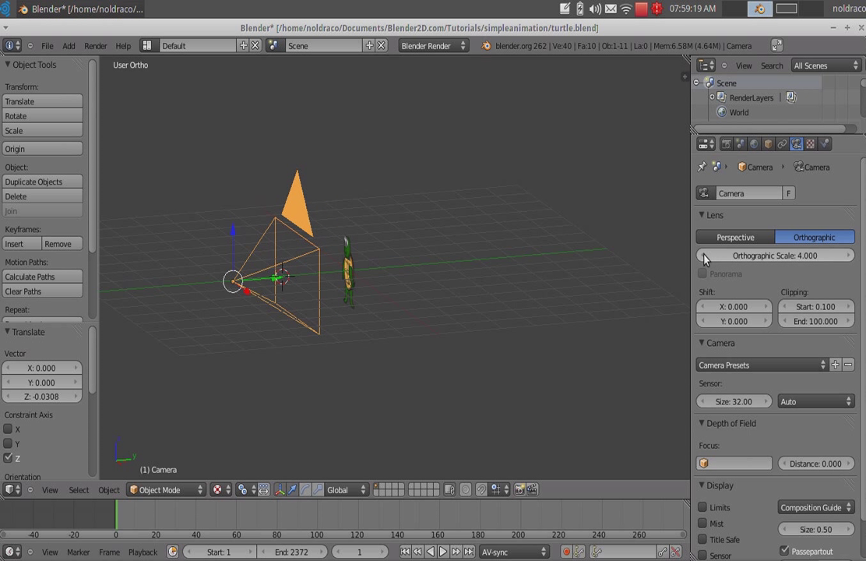
key("F12")
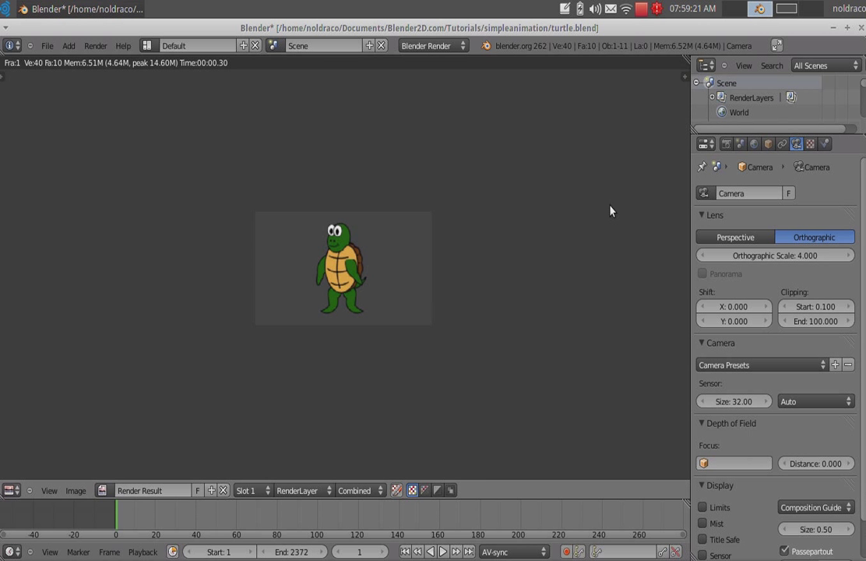
key("Escape")
Step: Move the camera along Y to -3.086, test-rendering between moves
middle_click_drag(532, 245, 297, 265)
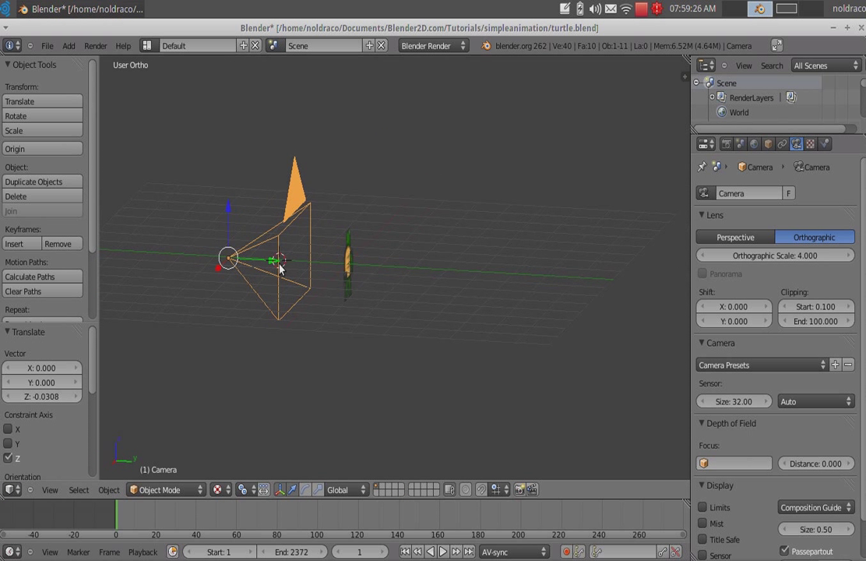
left_click_drag(269, 267, 167, 261)
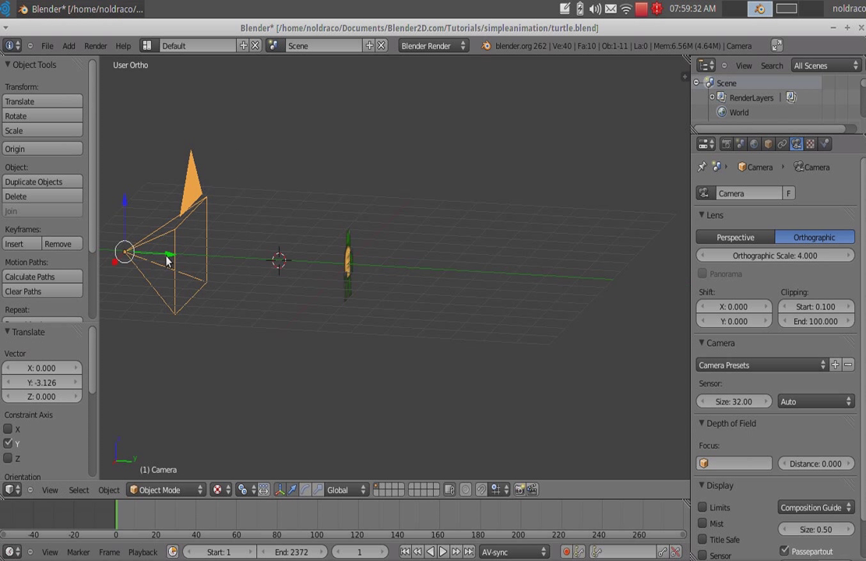
key("F12")
key("Escape")
key("g")
key("y")
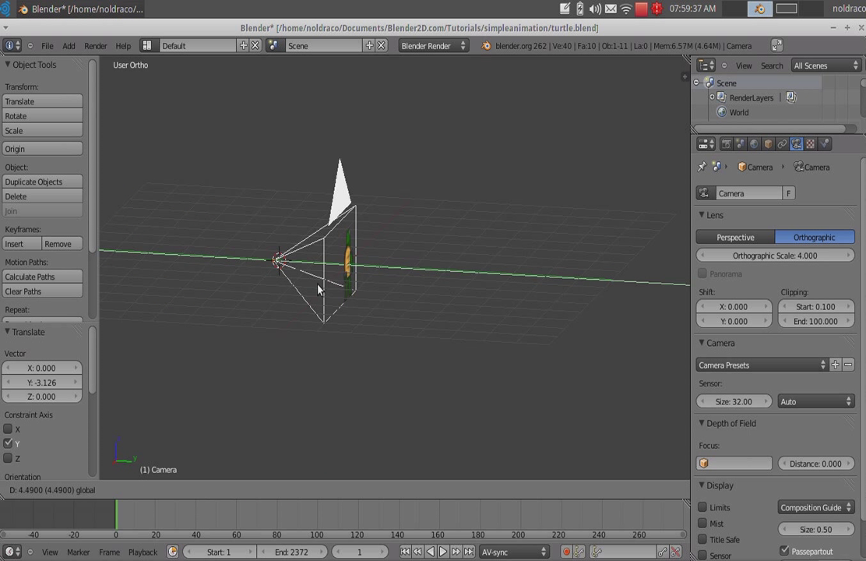
key("Return")
key("F12")
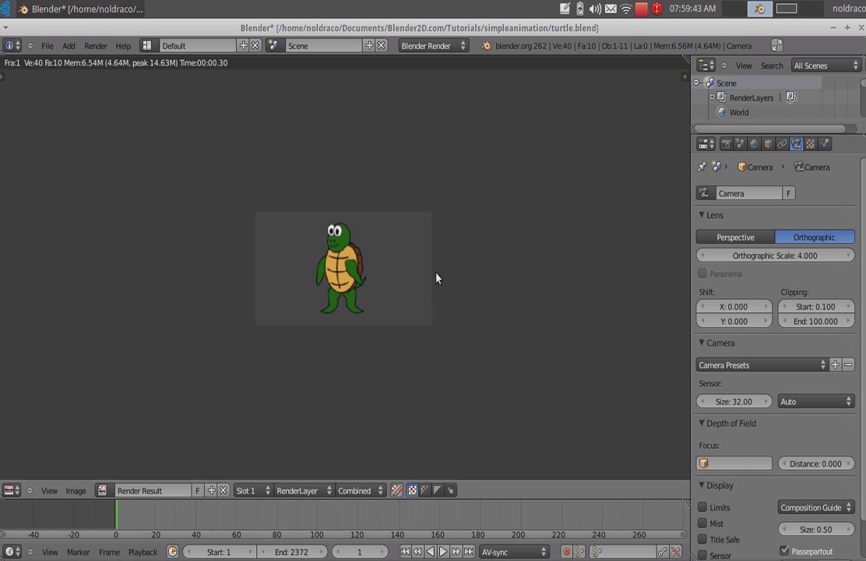
key("Escape")
key("g")
key("y")
key("Return")
Step: Hide the camera from the viewport, leaving only the turtle visible
middle_click_drag(350, 349, 420, 323)
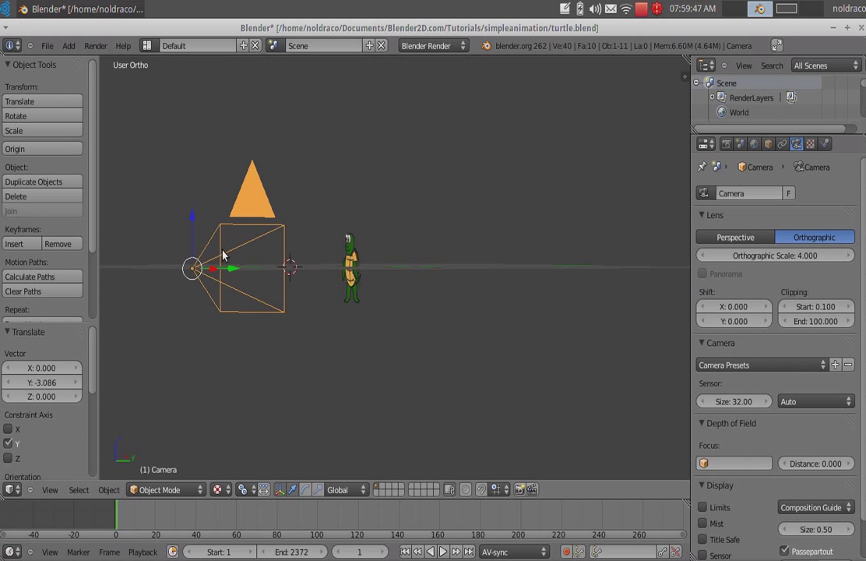
key("h")
middle_click_drag(252, 218, 410, 306)
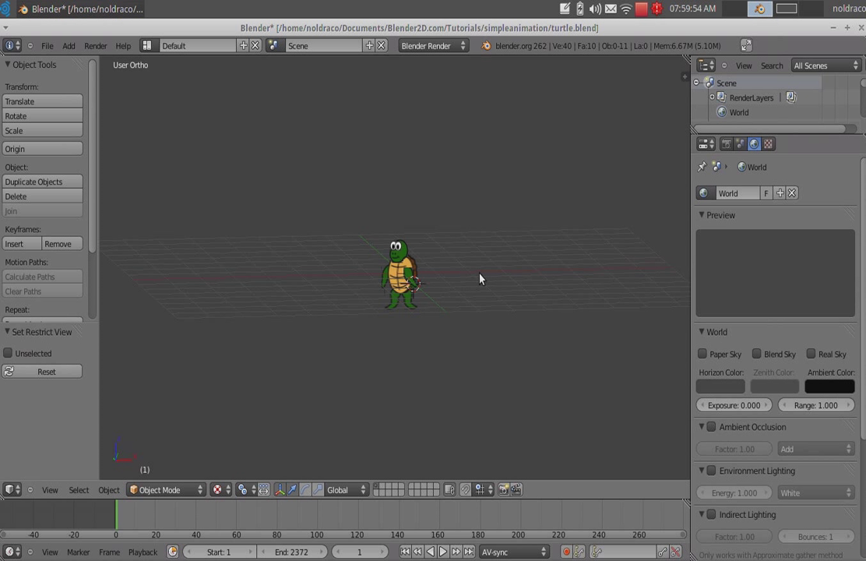
Step: Look through the camera, then return to the front view of the turtle
key("KP_0")
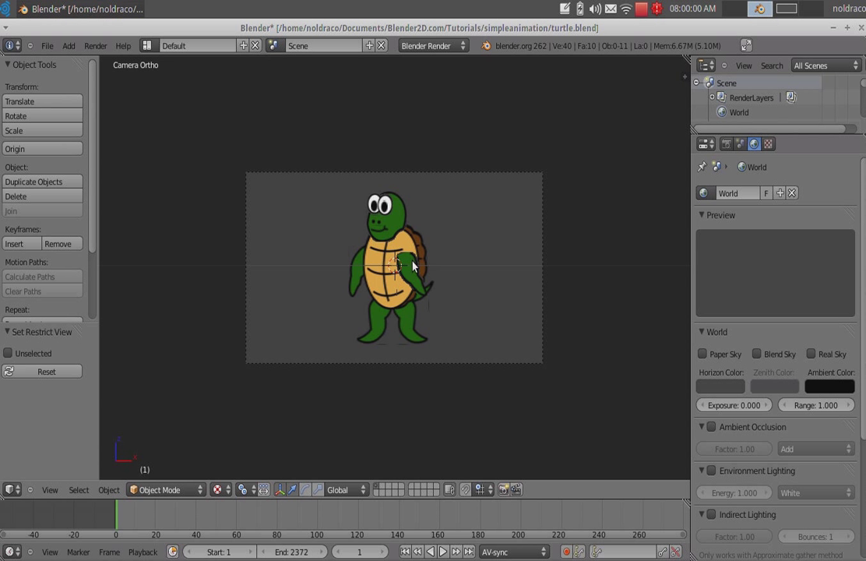
middle_click_drag(430, 320, 489, 332)
key("KP_1")
scroll(478, 340, "up", 9)
scroll(478, 340, "down", 2)
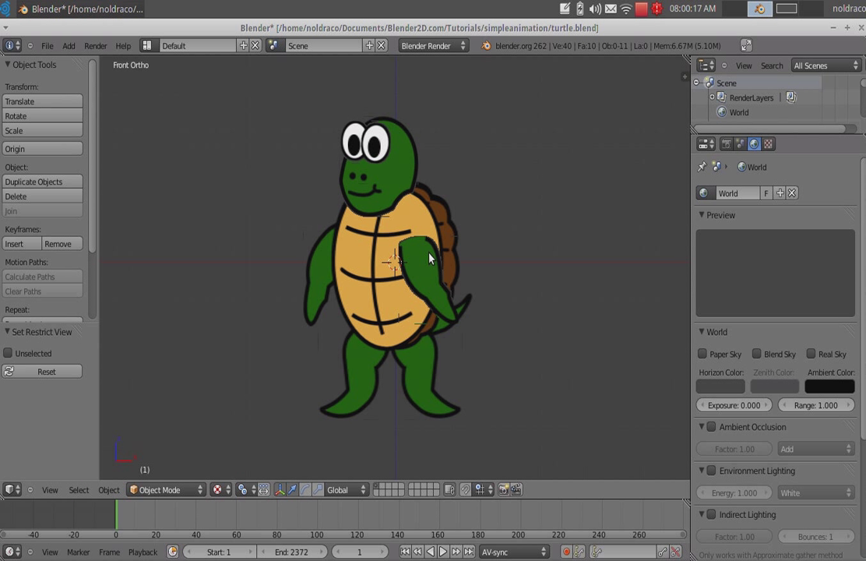
Step: Set the animation frame on the timeline and select all the turtle's parts
left_click(127, 520)
mouse_move(127, 520)
left_mouse_down()
mouse_move(320, 527)
mouse_move(409, 512)
mouse_move(116, 518)
left_mouse_up()
key("a")
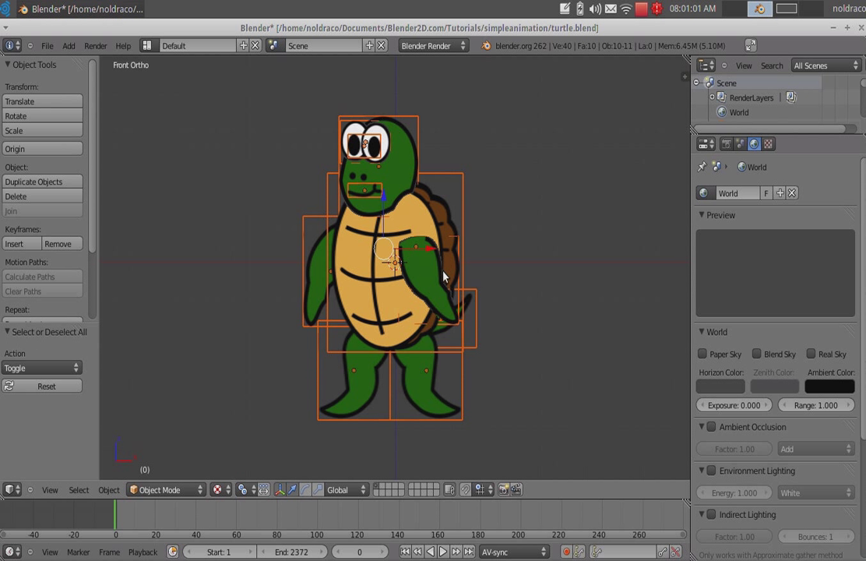
Step: Keyframe location, rotation and scale of all parts, then select only the arm.l.png piece
key("i")
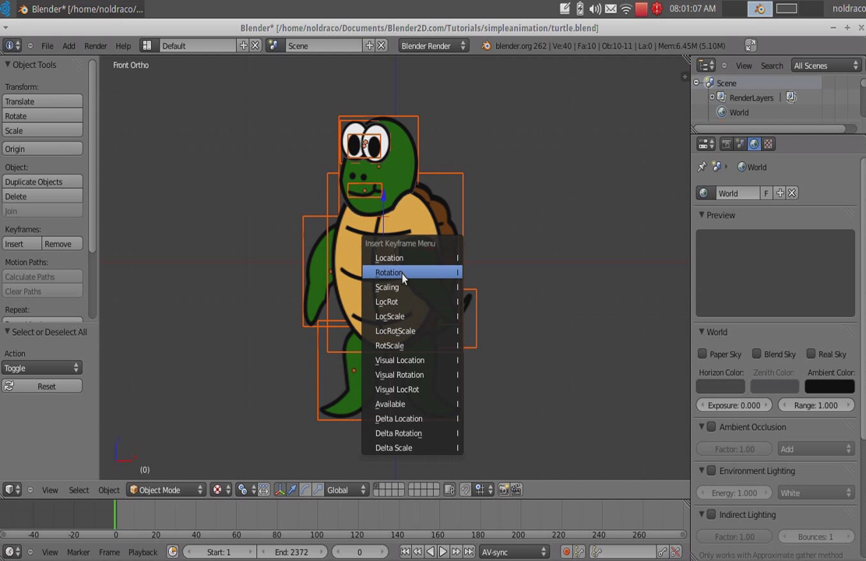
left_click(422, 334)
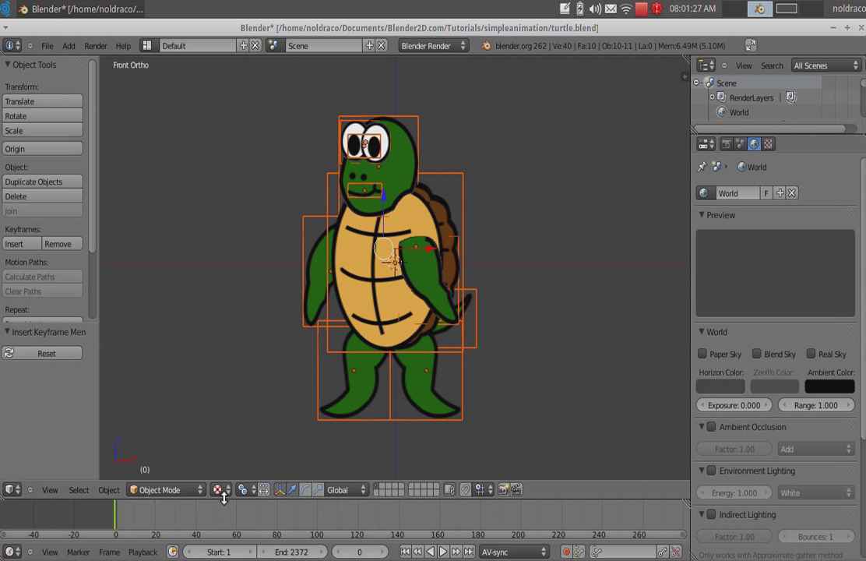
right_click(440, 257)
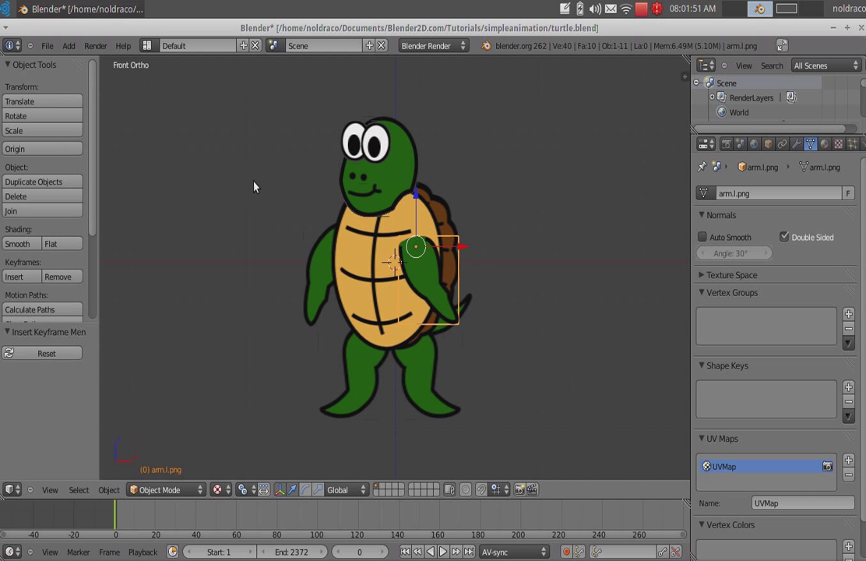
Step: Place the 3D cursor on the arm, set the arm's origin to it, and test a rotation
left_click(425, 269)
left_click(423, 274)
left_click(421, 269)
left_click(28, 148)
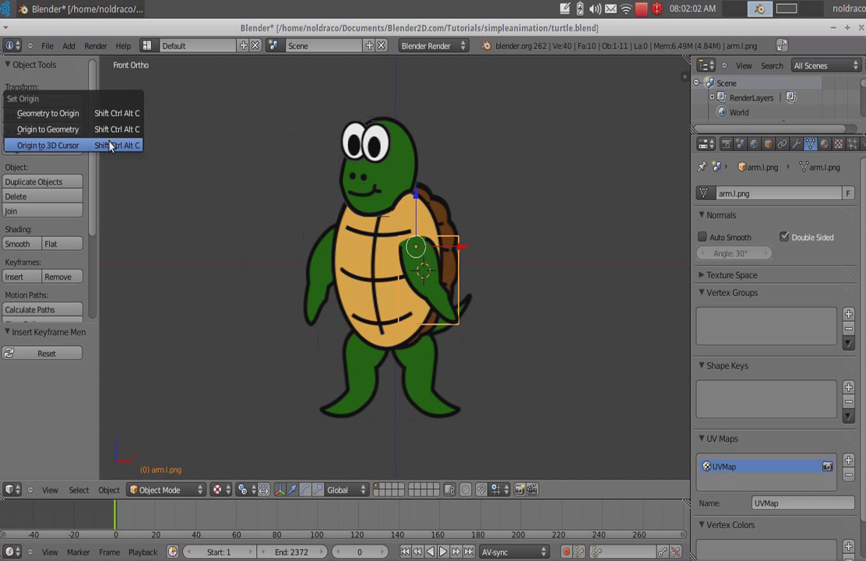
left_click(107, 147)
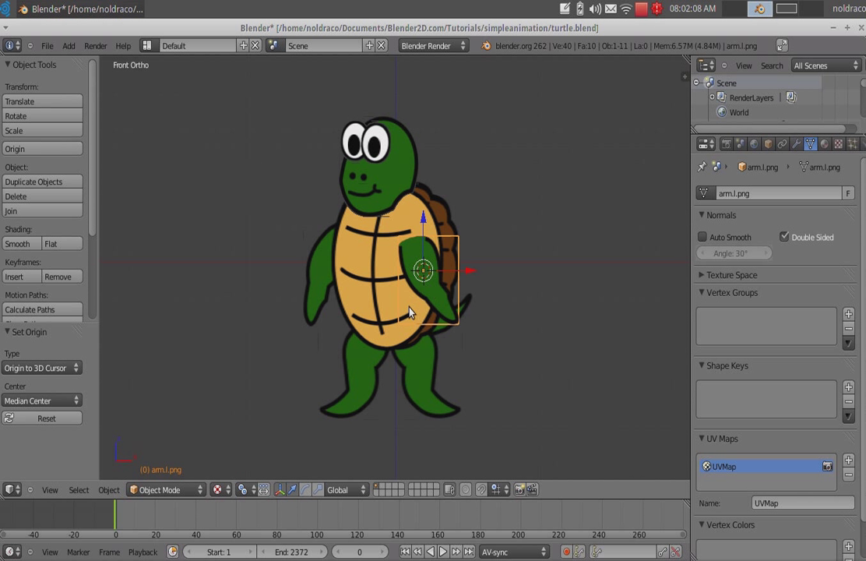
key("r")
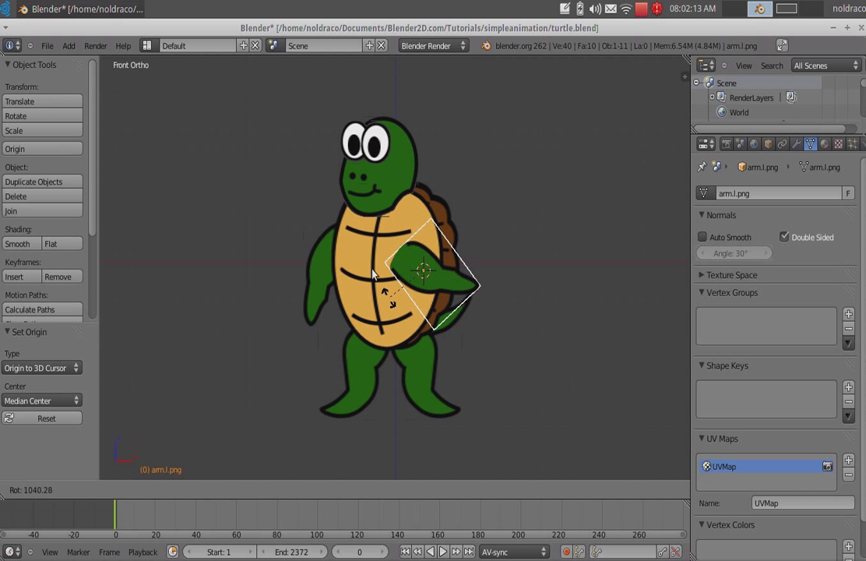
key("Escape")
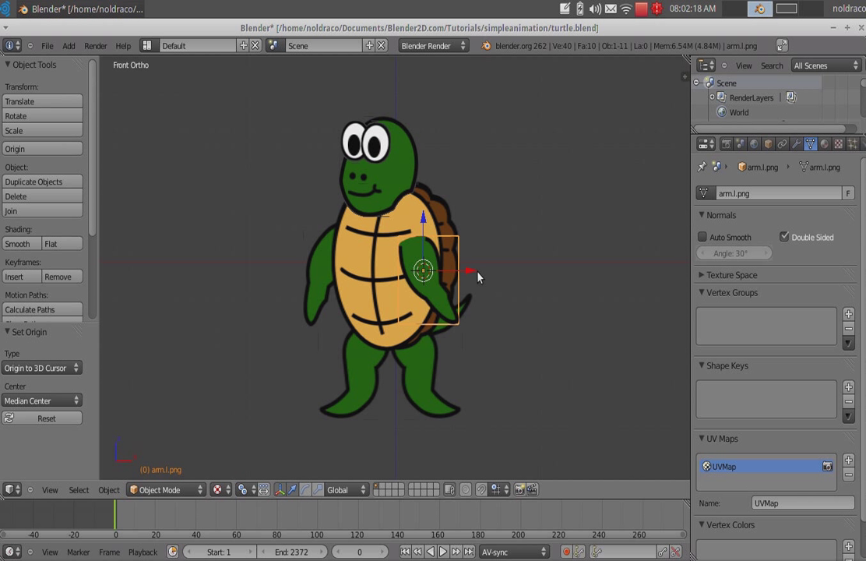
Step: Move the 3D cursor higher on the arm and test the pivot with a rotation
left_click(415, 247)
left_click(416, 253)
left_click(415, 248)
key("r")
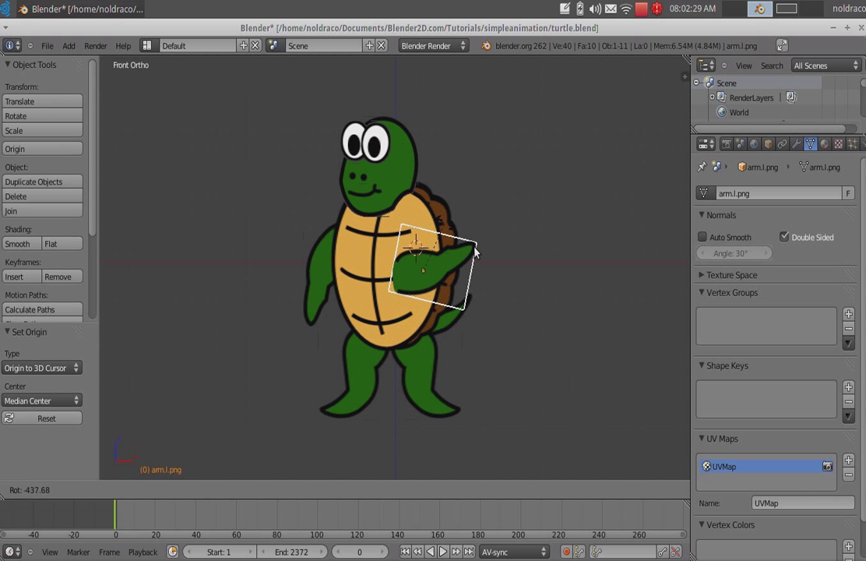
key("Escape")
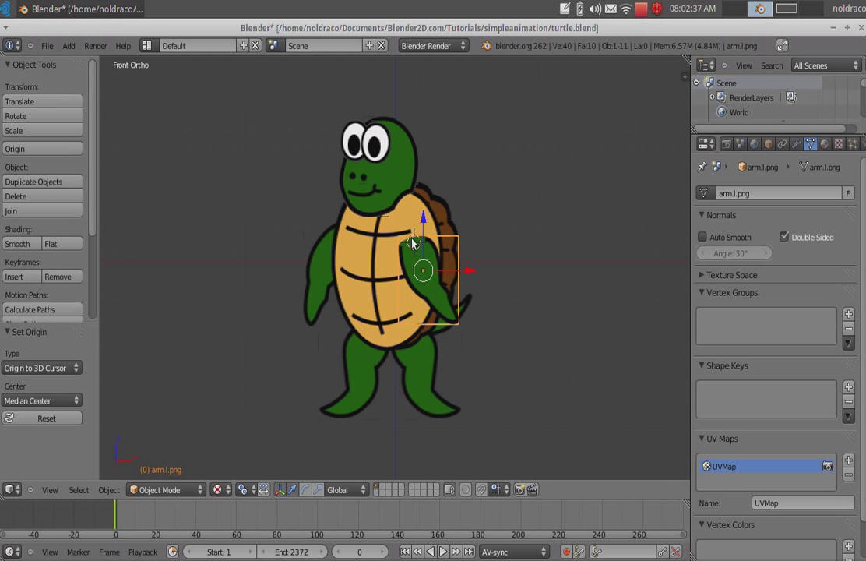
Step: In Right Ortho view, place the 3D cursor in the arm's plane
middle_click_drag(629, 345, 603, 350)
key("KP_1")
key("KP_3")
scroll(327, 352, "down", 5)
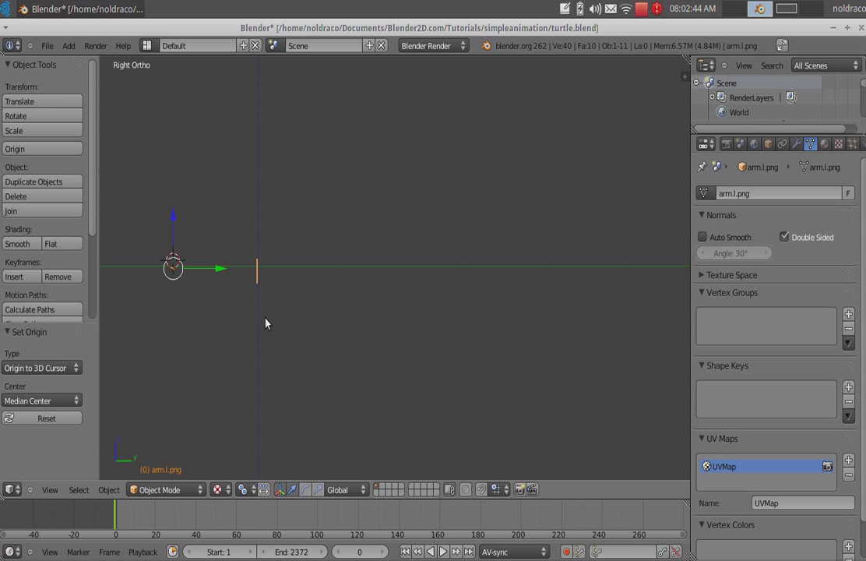
middle_click_drag(266, 322, 481, 317, "shift")
scroll(351, 331, "up", 4)
left_click(425, 244)
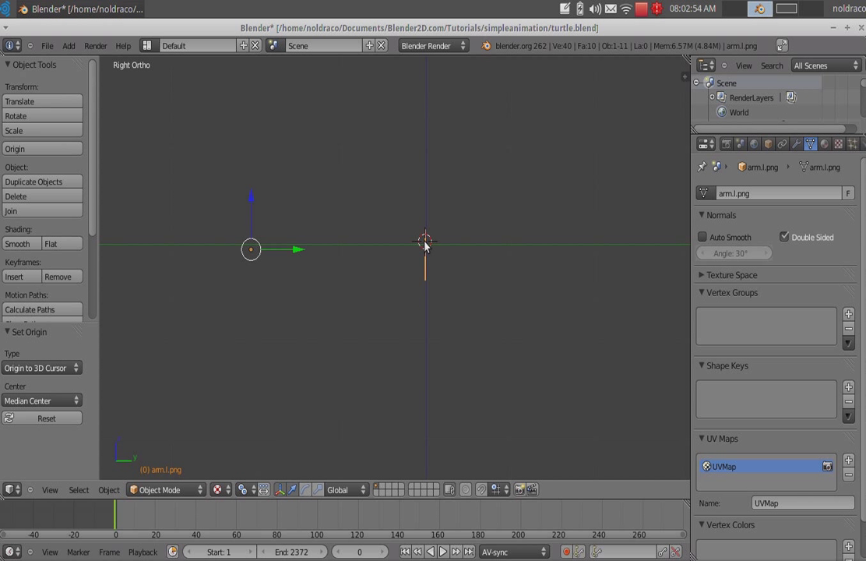
Step: In front view, set the arm's origin to a 3D cursor at its shoulder
key("KP_1")
scroll(433, 174, "up", 6)
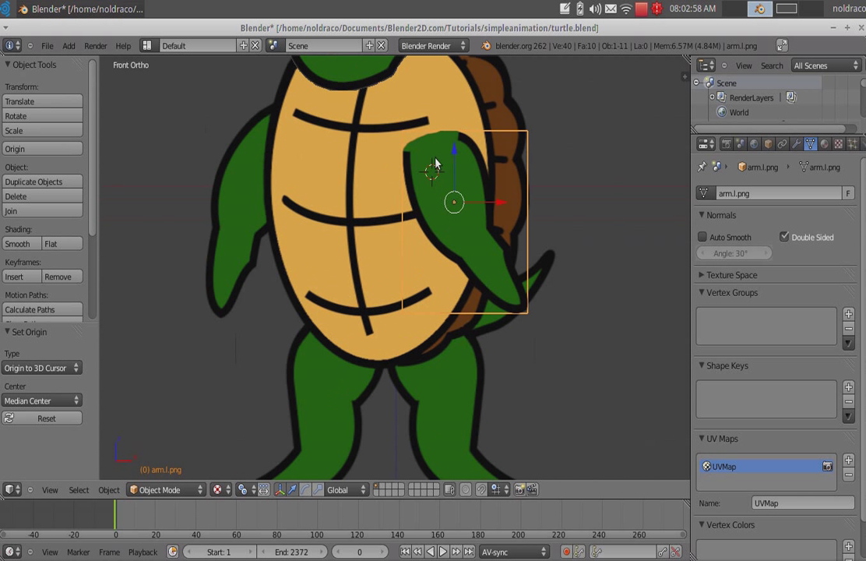
left_click(433, 142)
left_click(53, 151)
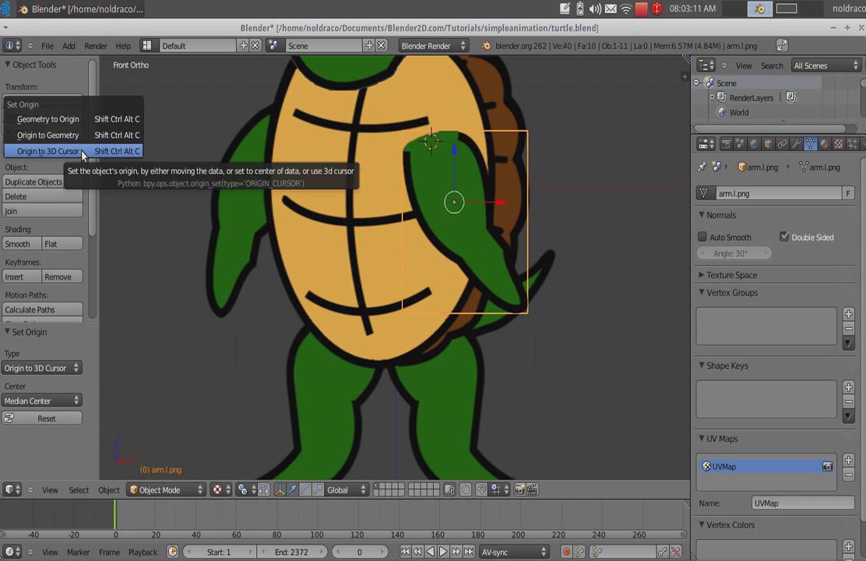
left_click(82, 152)
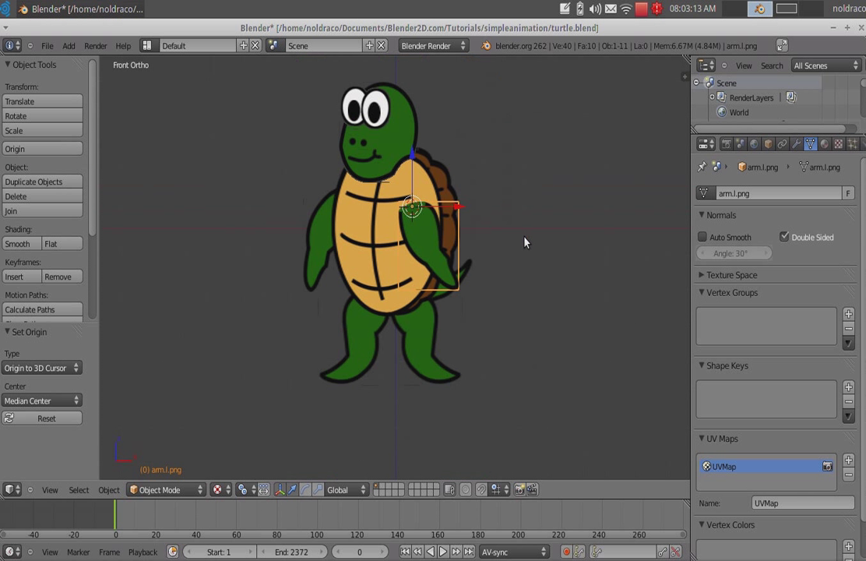
Step: Rotate the arm outward about -22.6 degrees around its shoulder
scroll(520, 248, "up", 3)
scroll(499, 273, "down", 1)
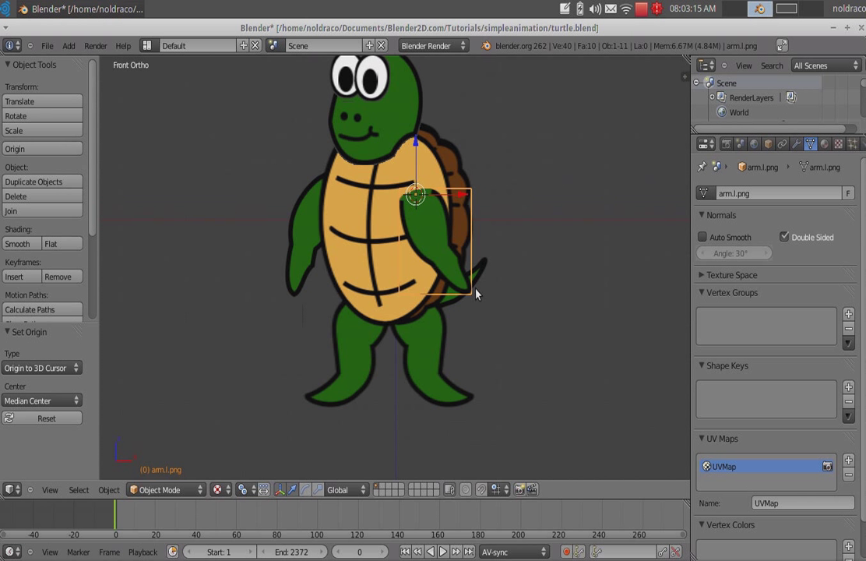
key("r")
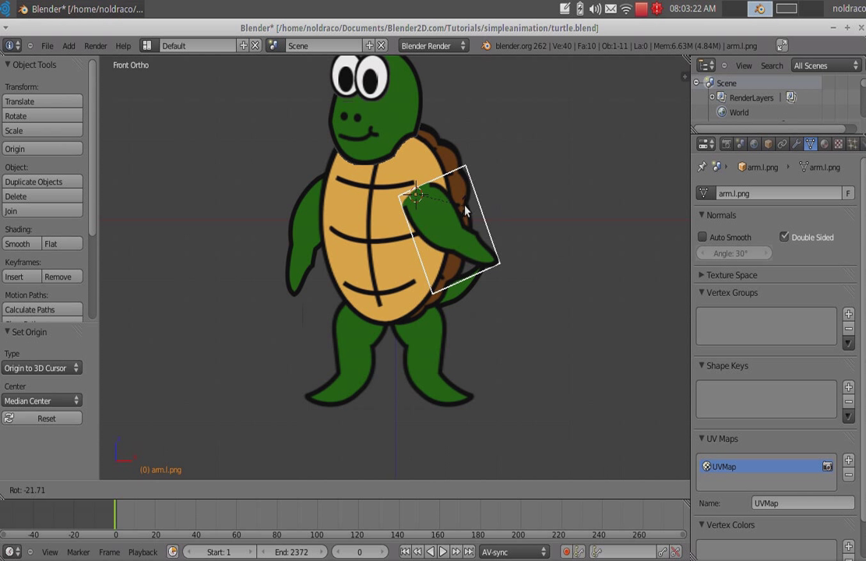
left_click(418, 266)
Step: Swing the arm up and back with a new rotation and a first small move
left_click(410, 273)
key("r")
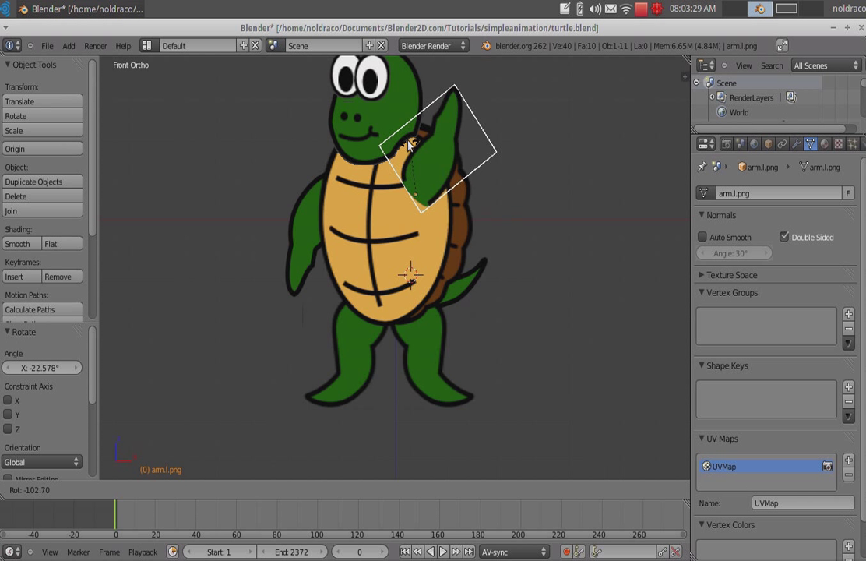
left_click(431, 208)
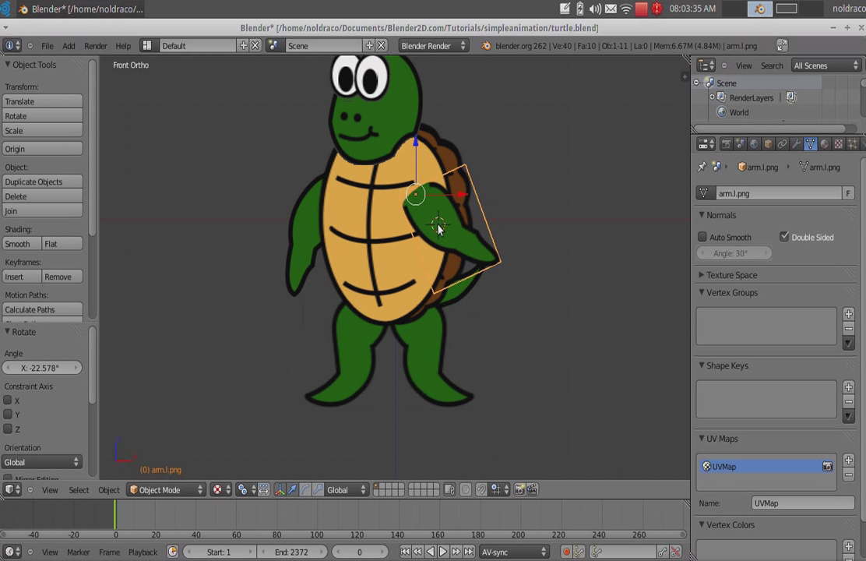
key("g")
left_click(429, 208)
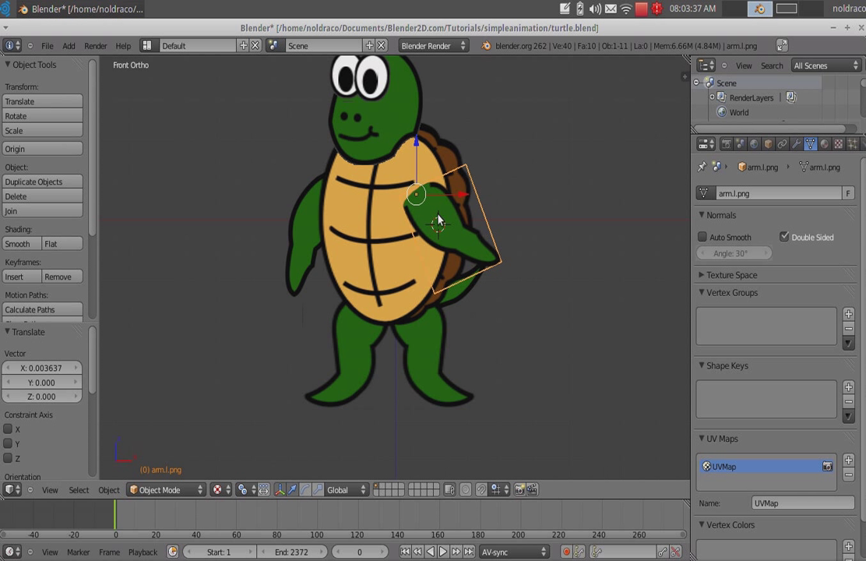
Step: Nudge the arm slightly up and inward until its shoulder tucks against the shell
key("g")
left_click(421, 202)
left_click(429, 209)
left_click(430, 228)
key("g")
left_click(422, 204)
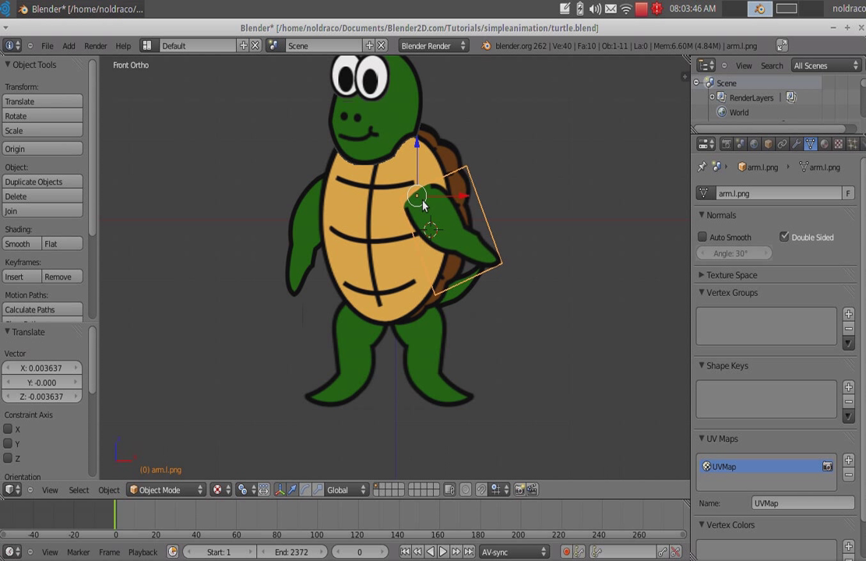
key("g")
left_click(426, 207)
key("g")
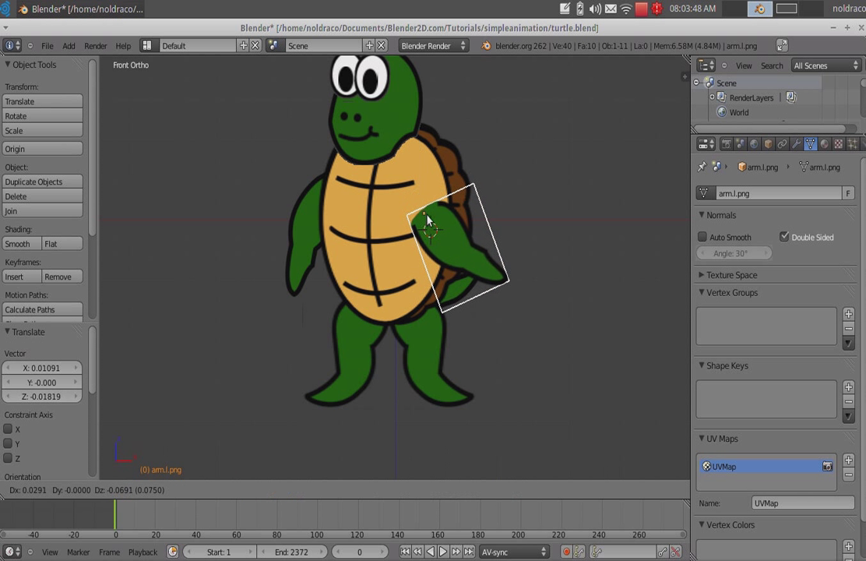
left_click(421, 207)
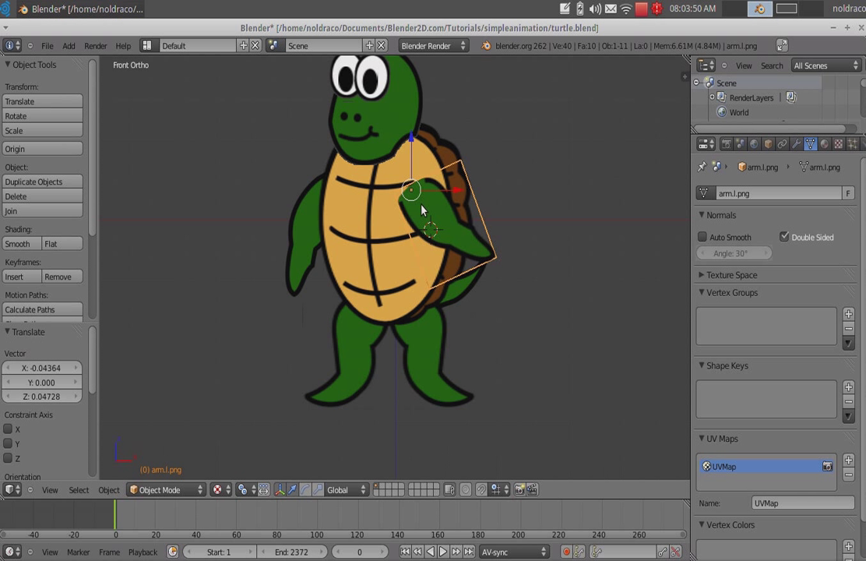
key("g")
left_click(425, 210)
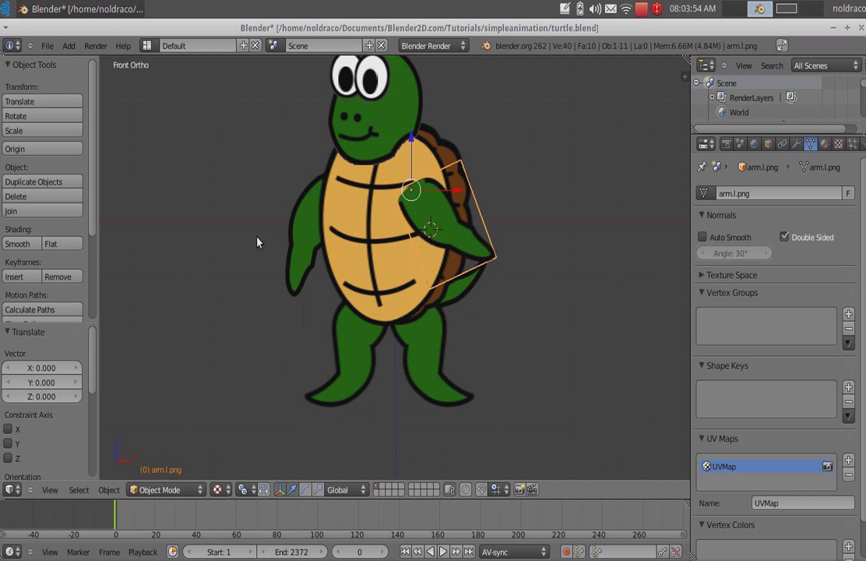
Step: Place the 3D cursor at the arm's shoulder and move the arm's origin there
left_click(438, 223)
left_click(39, 149)
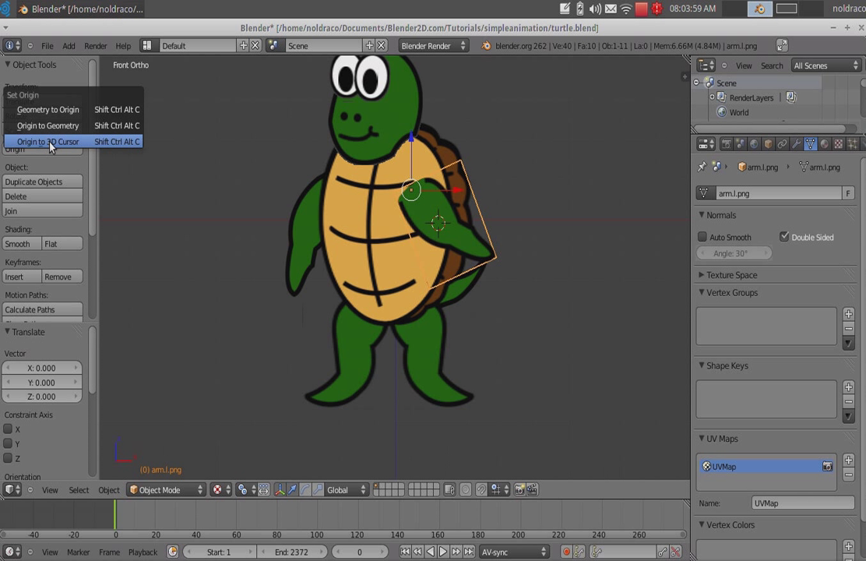
left_click(39, 125)
left_click(416, 194)
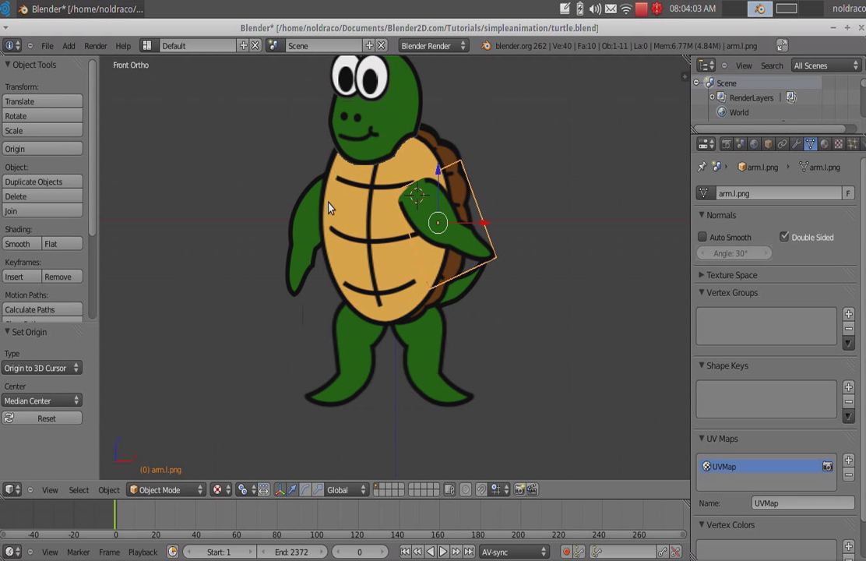
left_click(43, 149)
left_click(64, 150)
Step: Rotate the arm, shift it along X, then rotate it down to 111.456° along the shell
key("r")
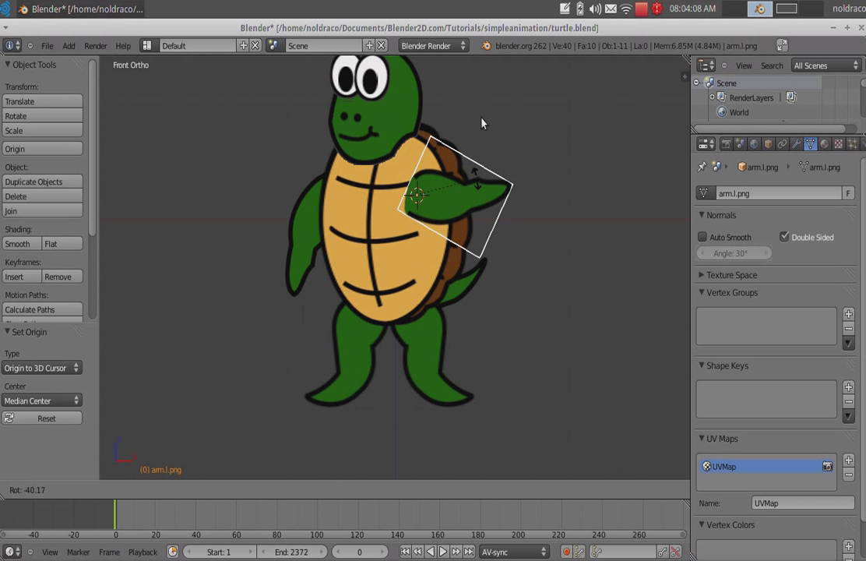
left_click(477, 95)
key("g")
key("x")
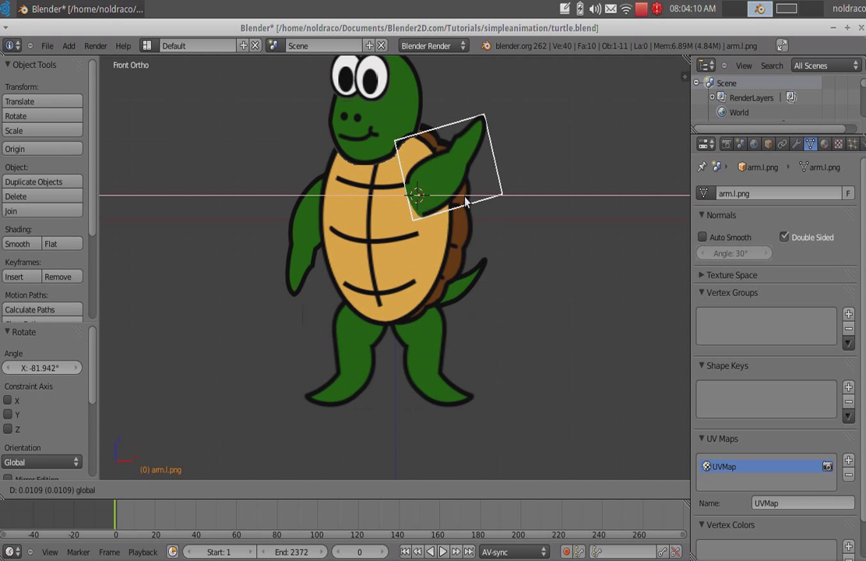
left_click(484, 140)
key("r")
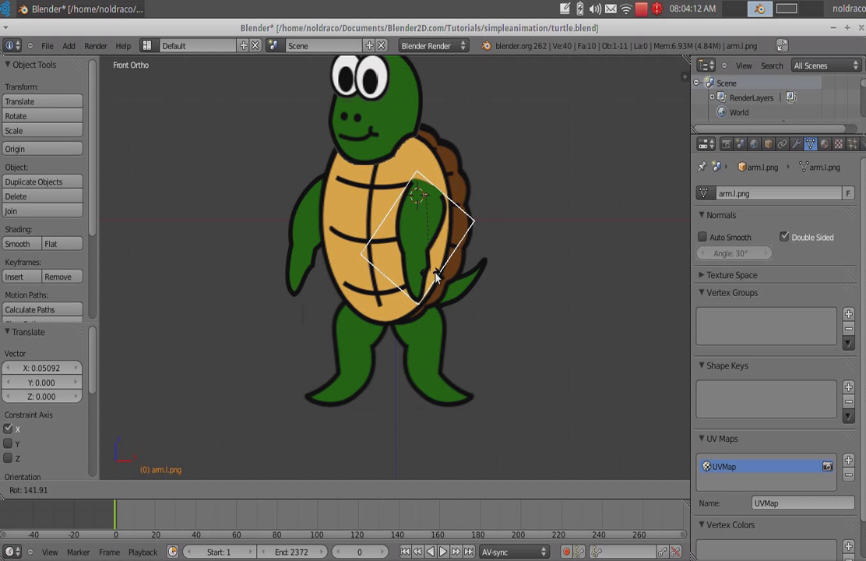
left_click(464, 264)
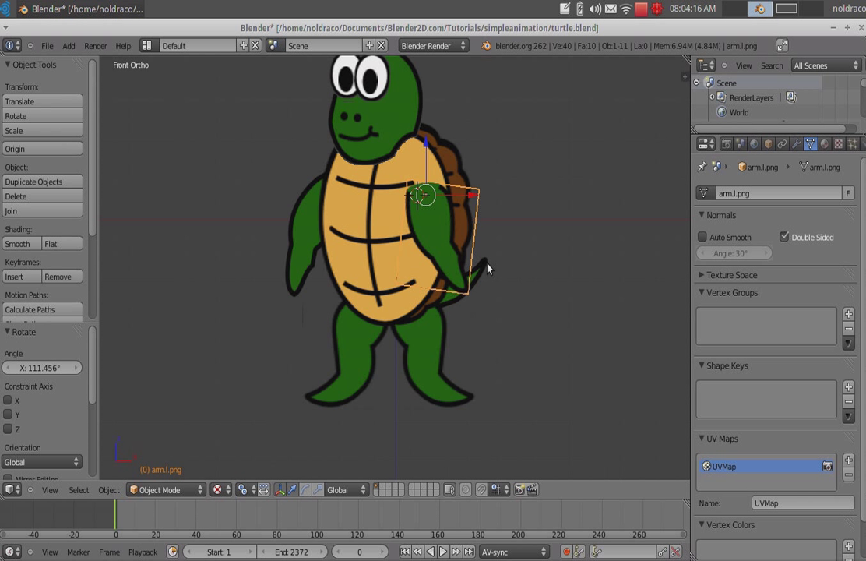
Step: Check the animation at frames 22 and 39, return to frame 0, and cancel a test rotation
left_click(159, 514)
key("Up")
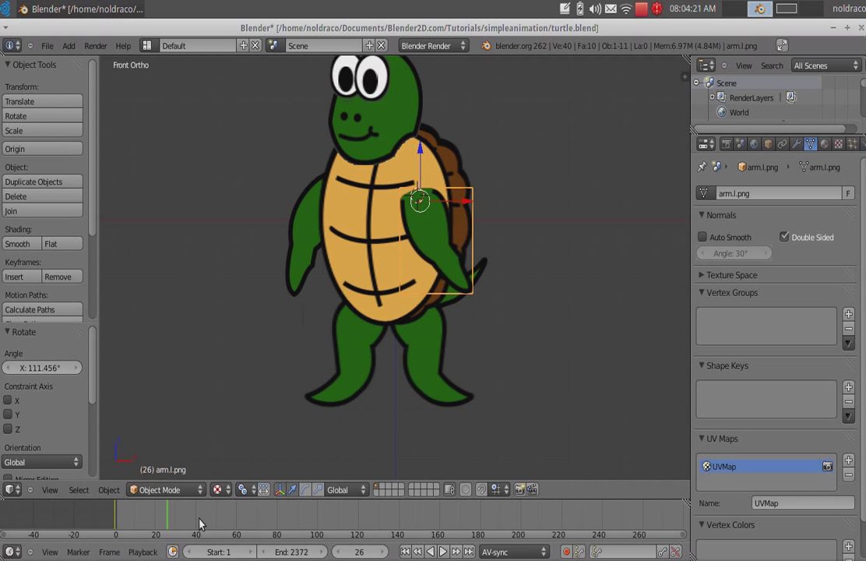
left_click(115, 522)
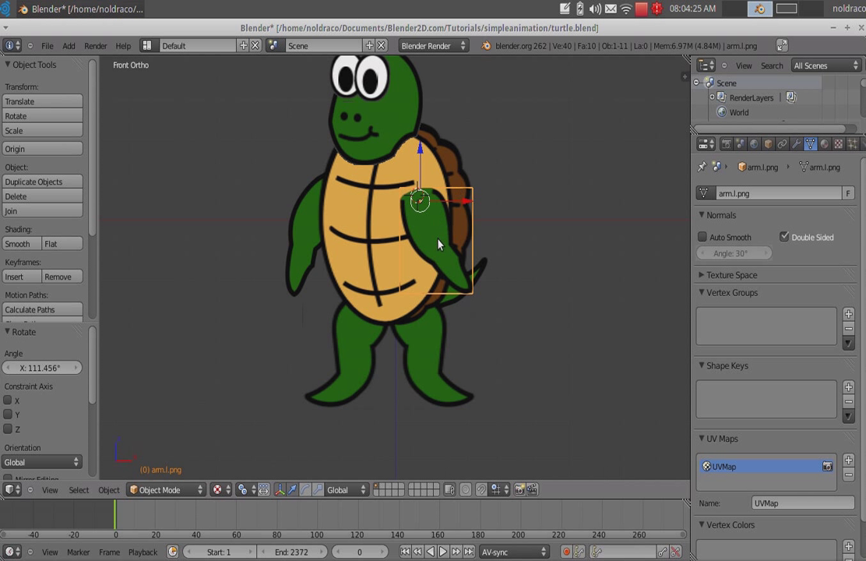
key("r")
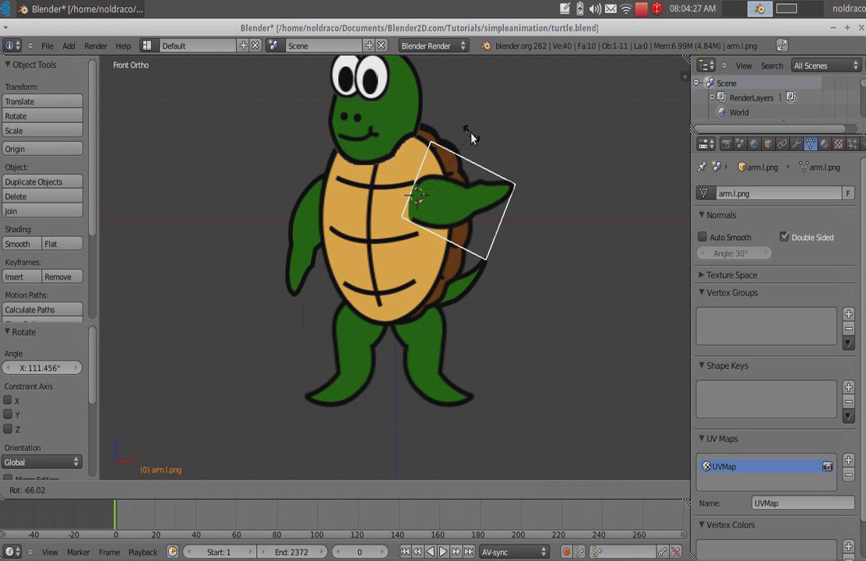
key("Escape")
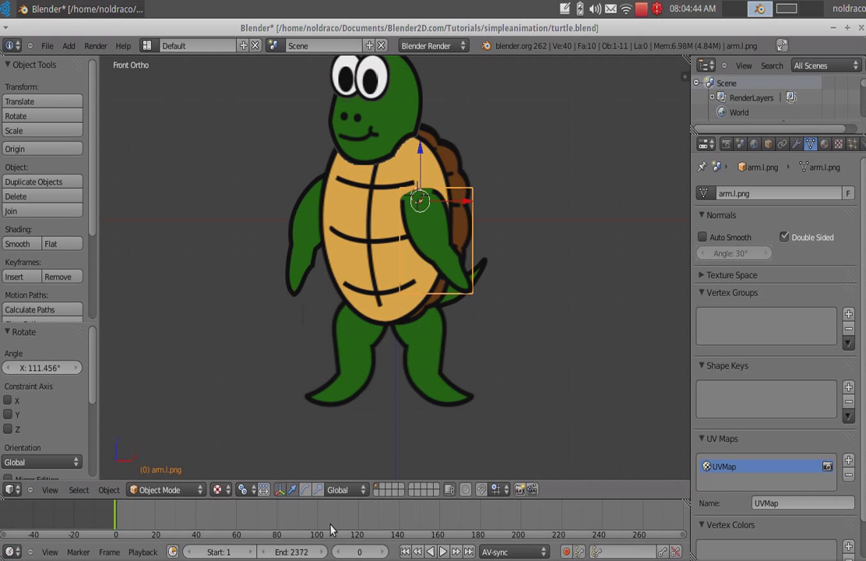
Step: Zoom the timeline and scrub through frames 9, 0, 4 and 43, leaving the playhead at frame 30
scroll(340, 517, "up", 1)
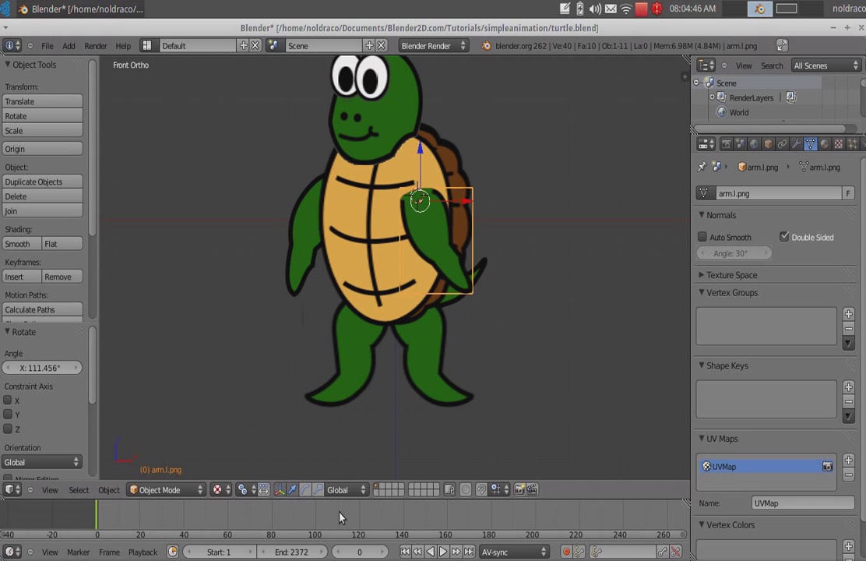
scroll(290, 522, "up", 1)
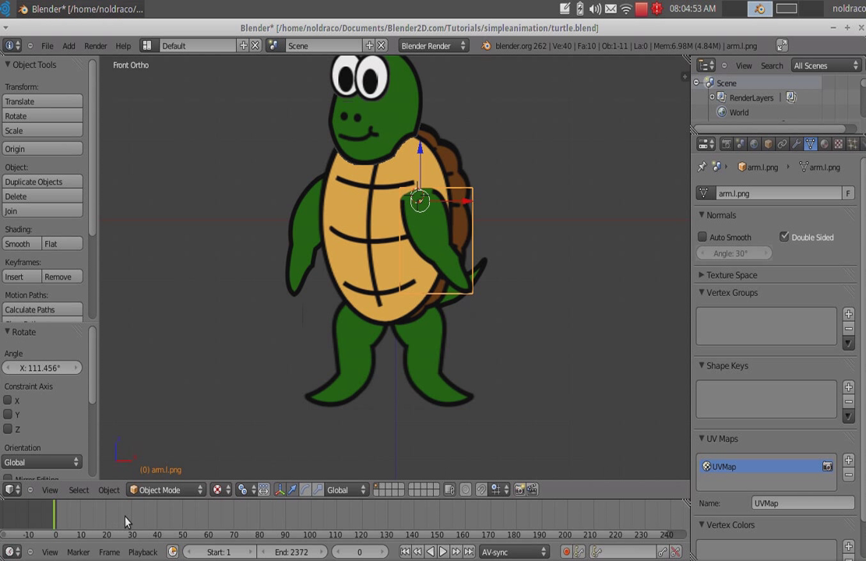
scroll(117, 521, "up", 1)
scroll(125, 523, "up", 2)
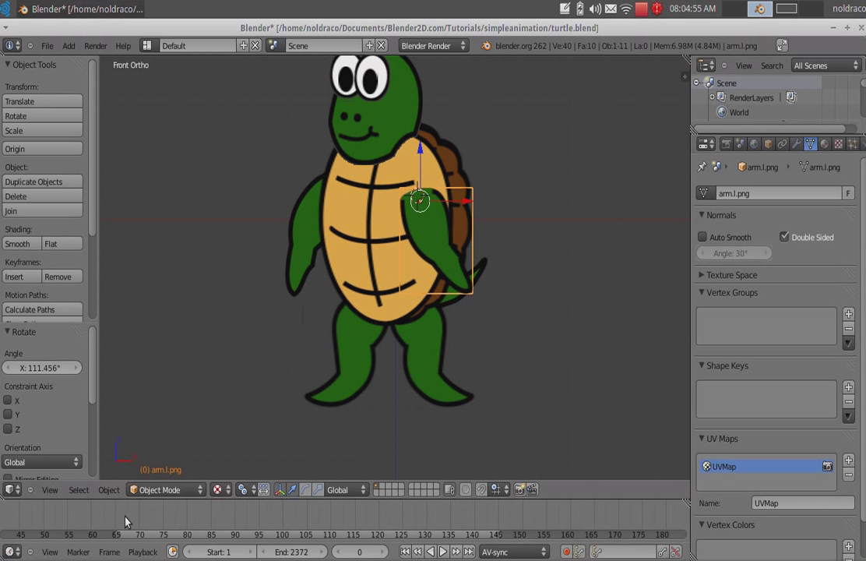
scroll(125, 522, "down", 2)
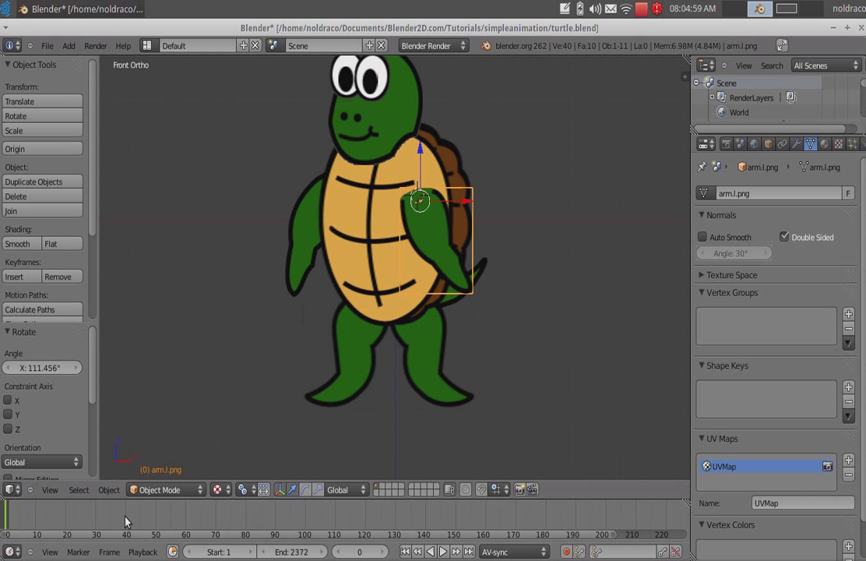
left_click(34, 520)
left_click_drag(24, 521, 1, 511)
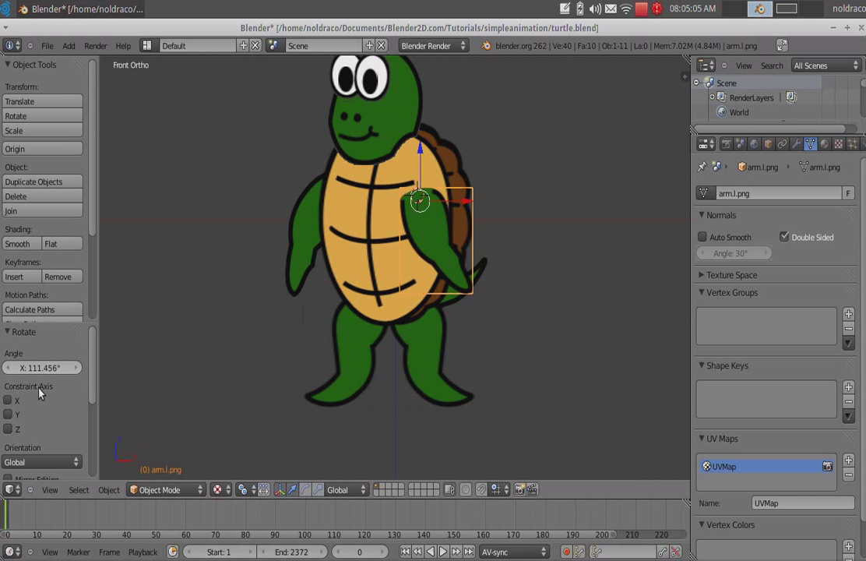
left_click(19, 521)
left_click_drag(24, 520, 145, 521)
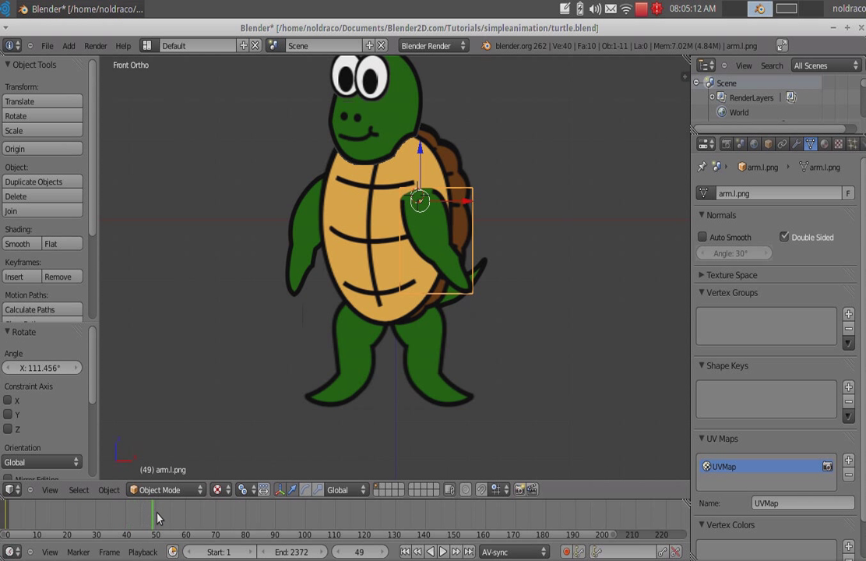
left_click_drag(164, 517, 95, 524)
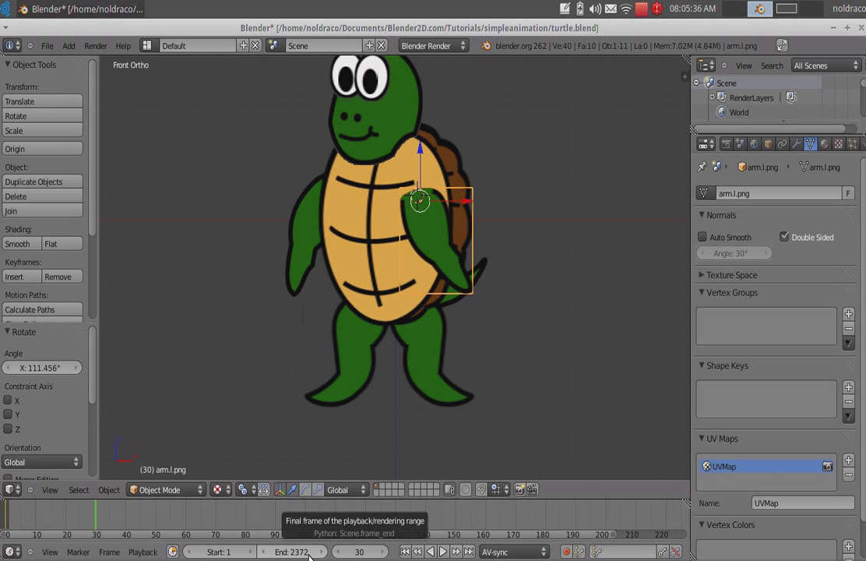
Step: Enter 100 in the timeline's End frame field, replacing 2372
left_click_drag(309, 551, 206, 548)
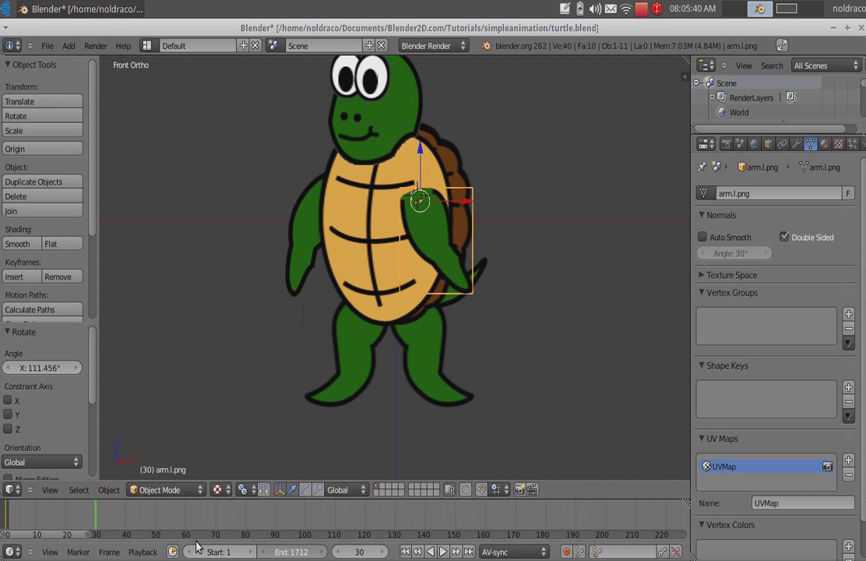
left_click(285, 551)
type("1681")
left_click(260, 544)
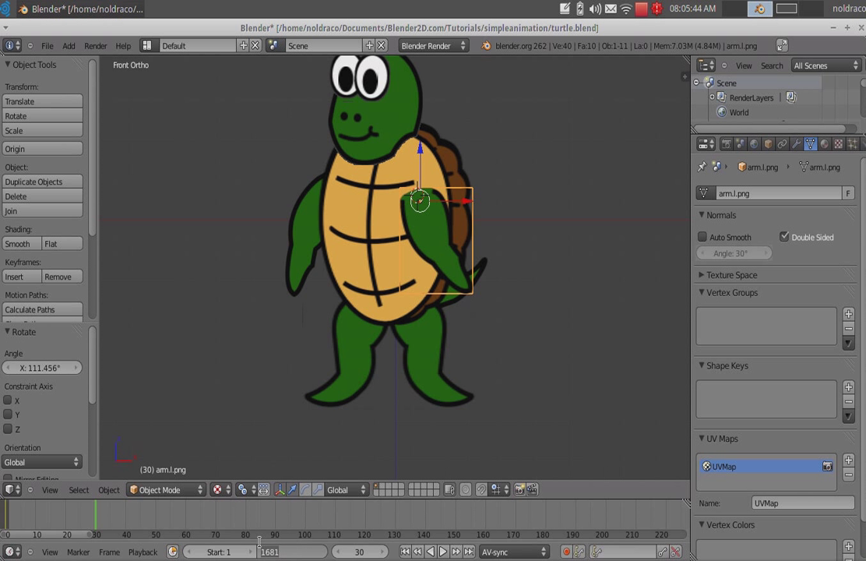
key("ctrl+a")
type("1000")
key("Return")
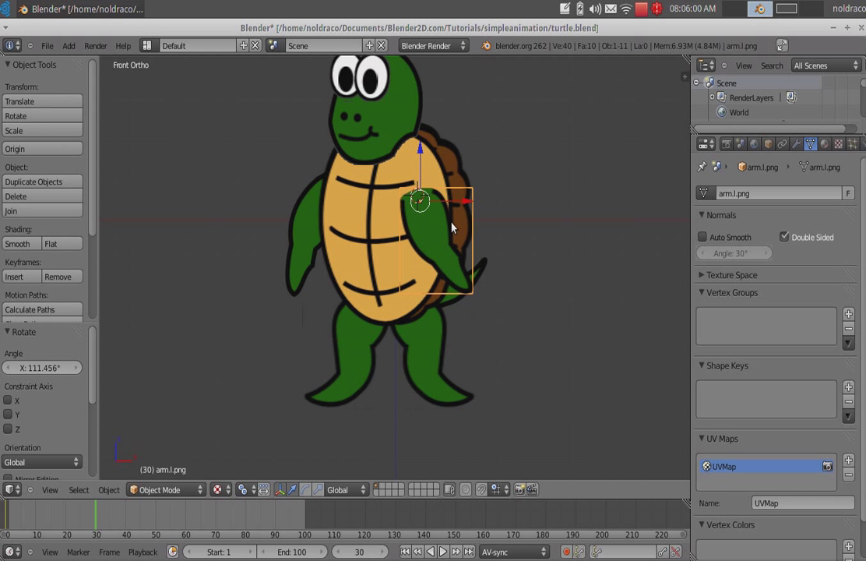
Step: At frame 30, rotate the arm up 20.171° and insert a Rotation keyframe
key("r")
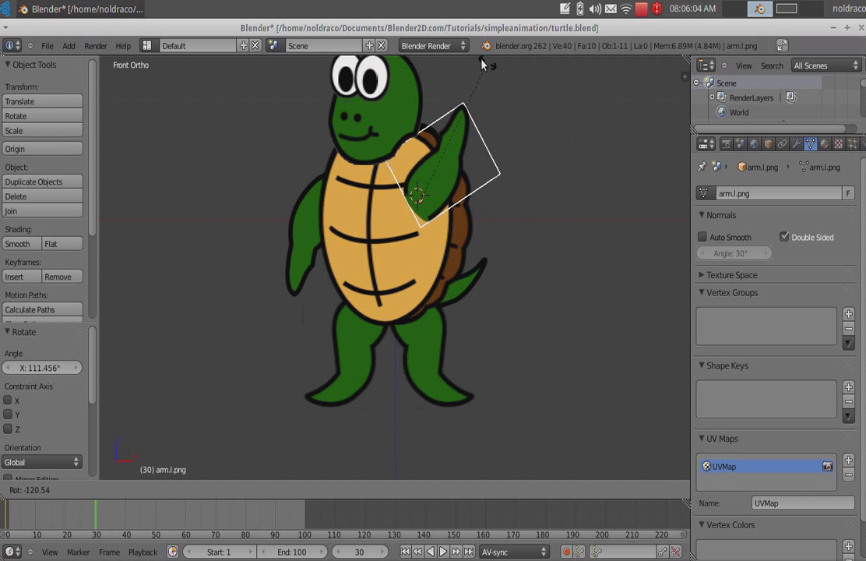
left_click(466, 60)
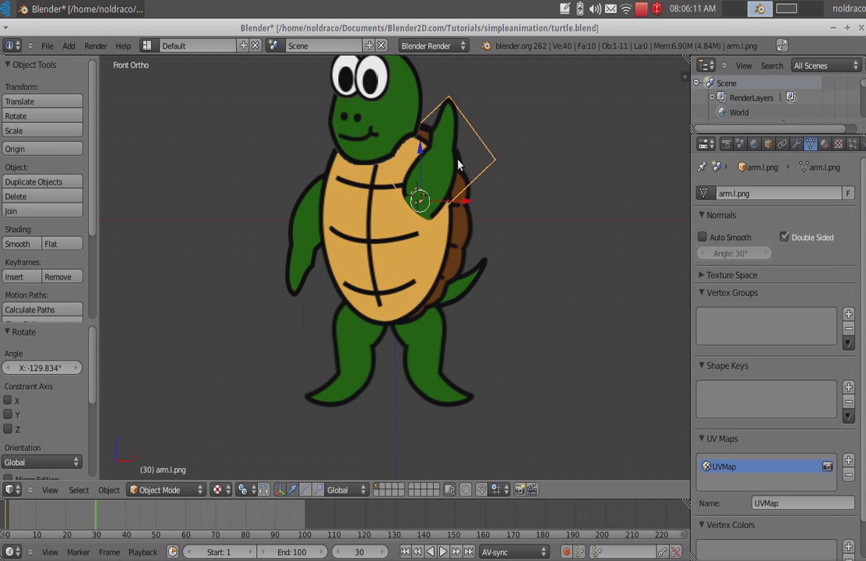
key("i")
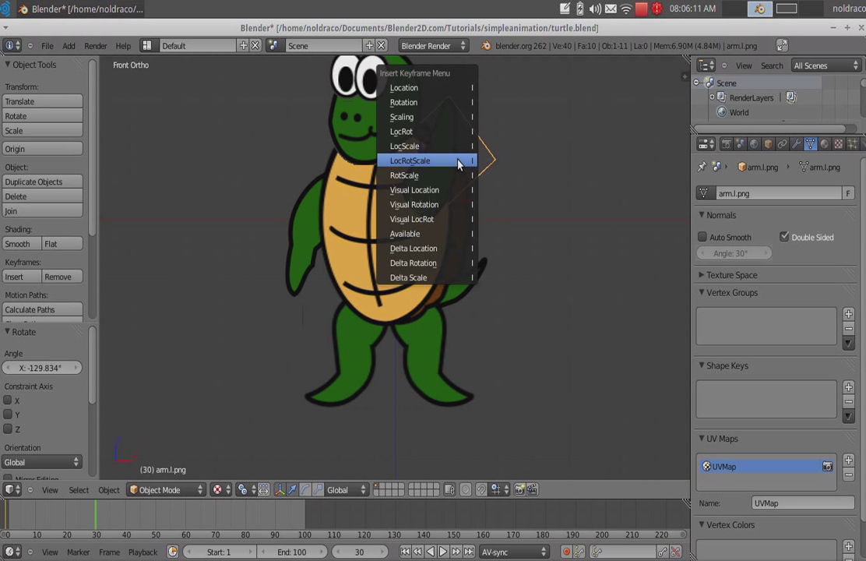
left_click(456, 104)
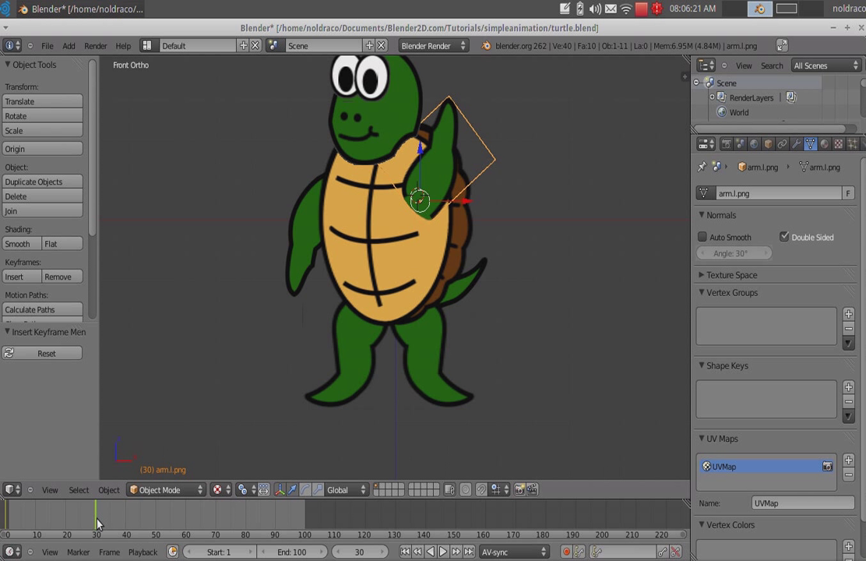
left_click_drag(90, 523, 97, 496)
Step: Drag the playhead back to frame 30 to view the raised arm pose
left_click_drag(99, 496, 97, 497)
Step: Fine-tune the arm's angle at frame 30 with two small rotations
key("r")
left_click(525, 283)
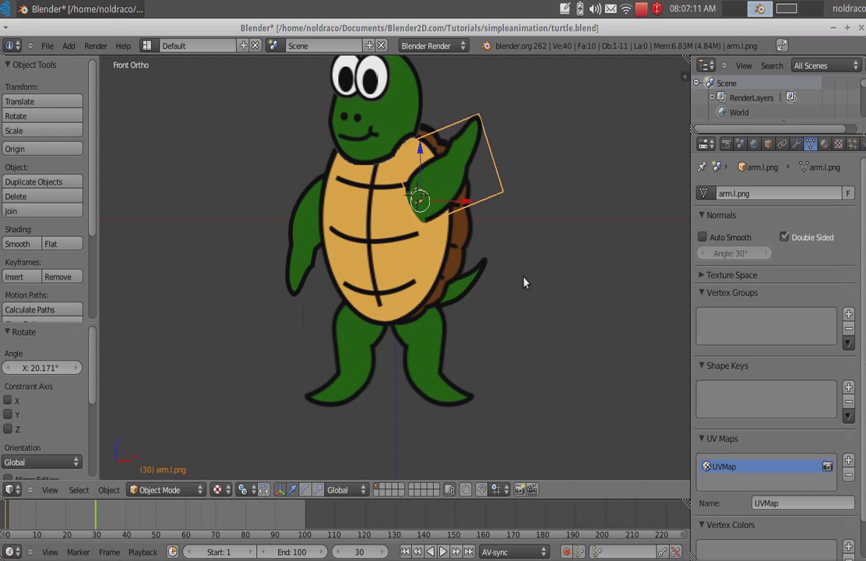
key("r")
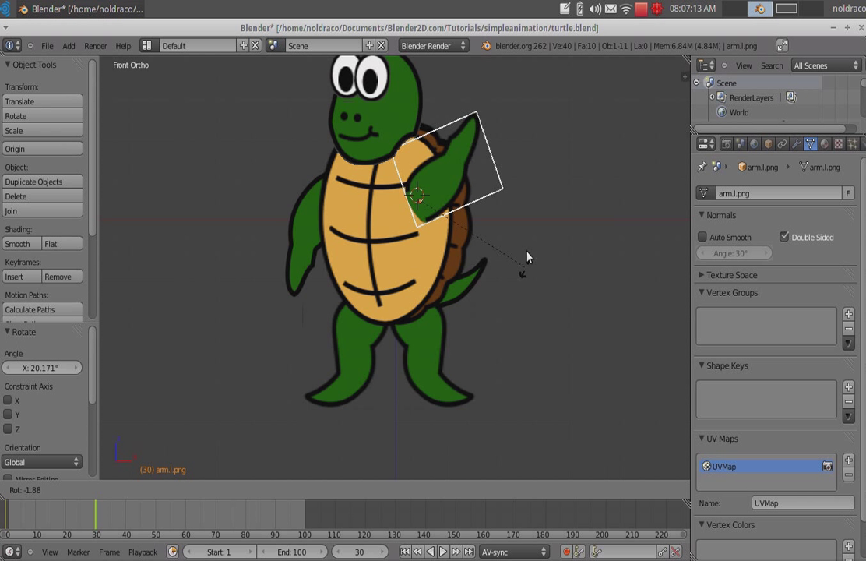
left_click(554, 249)
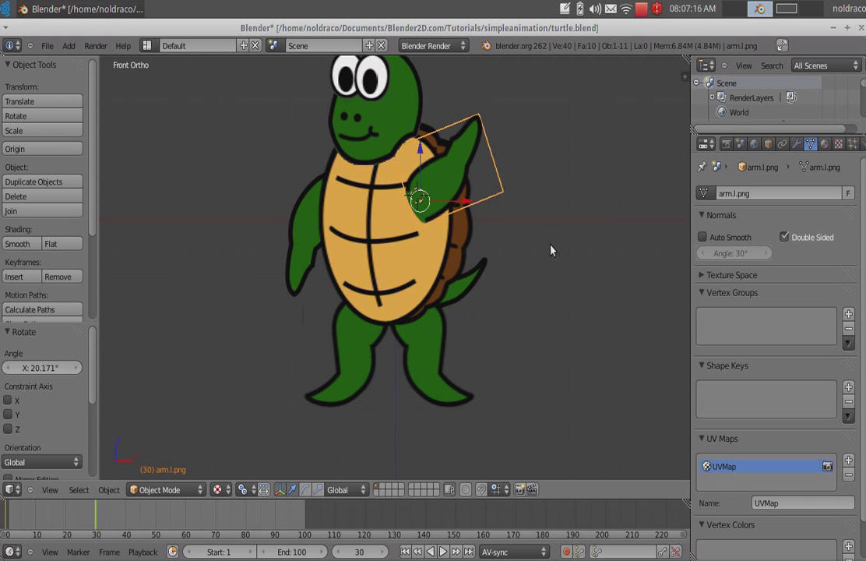
left_click_drag(96, 530, 101, 529)
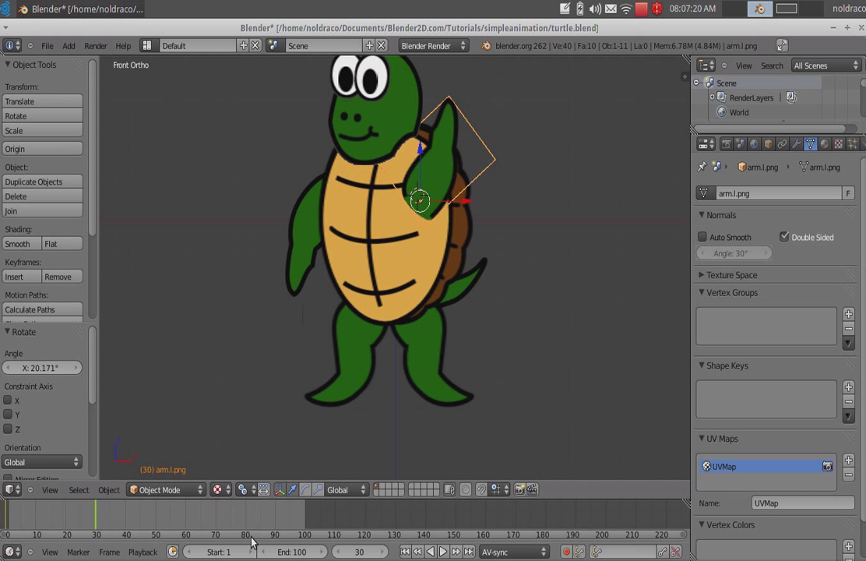
Step: Keyframe the arm's rotation lowered at frame 45 and raised at frame 60
left_click(367, 552)
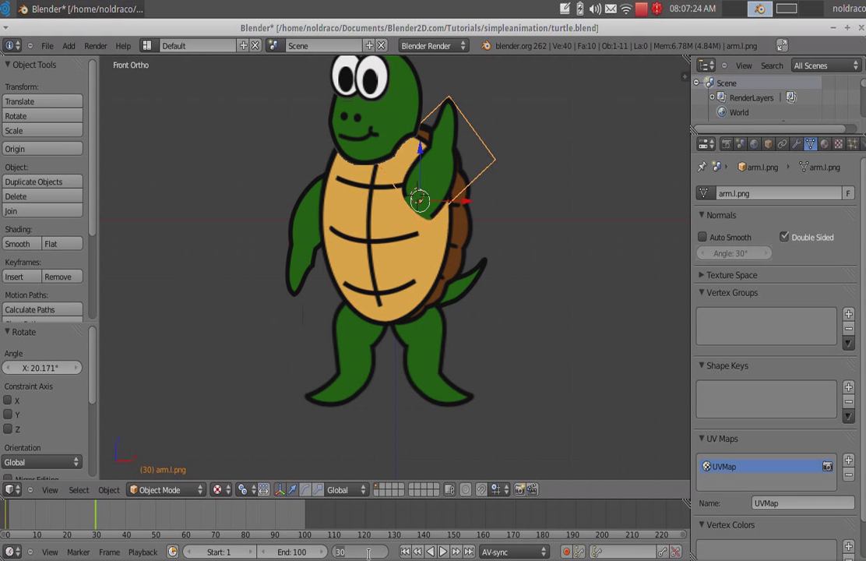
type("45")
key("Return")
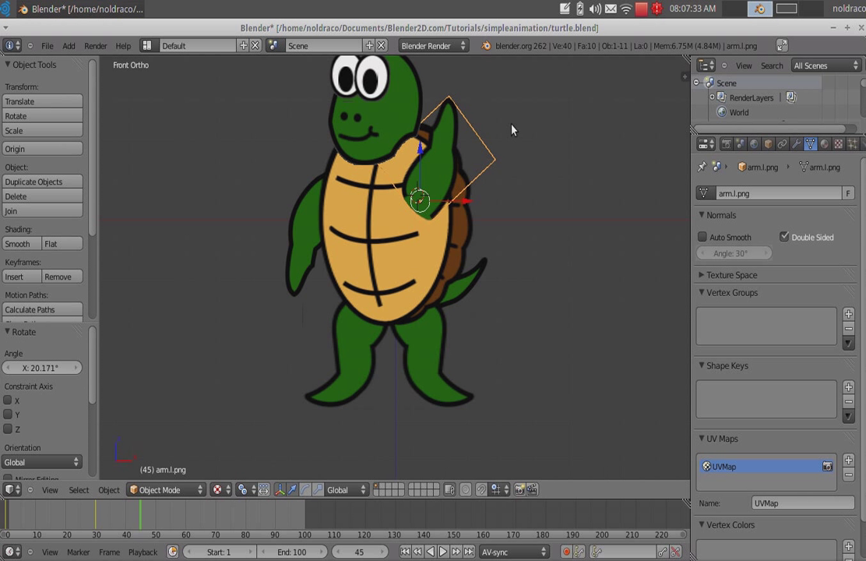
key("r")
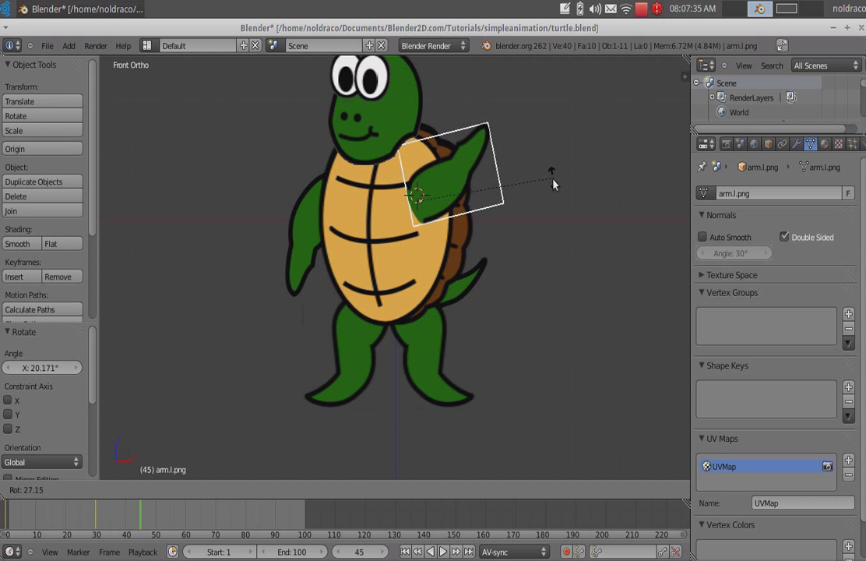
left_click(557, 192)
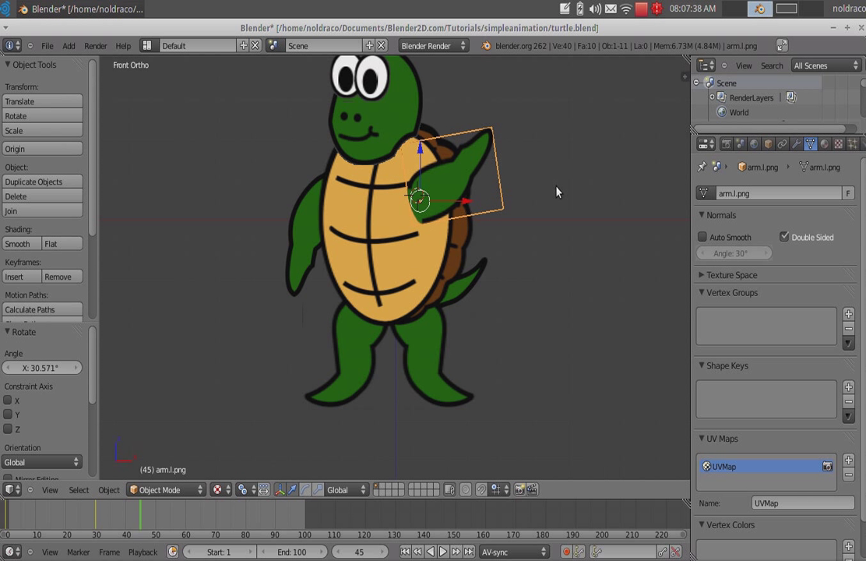
key("i")
left_click(557, 192)
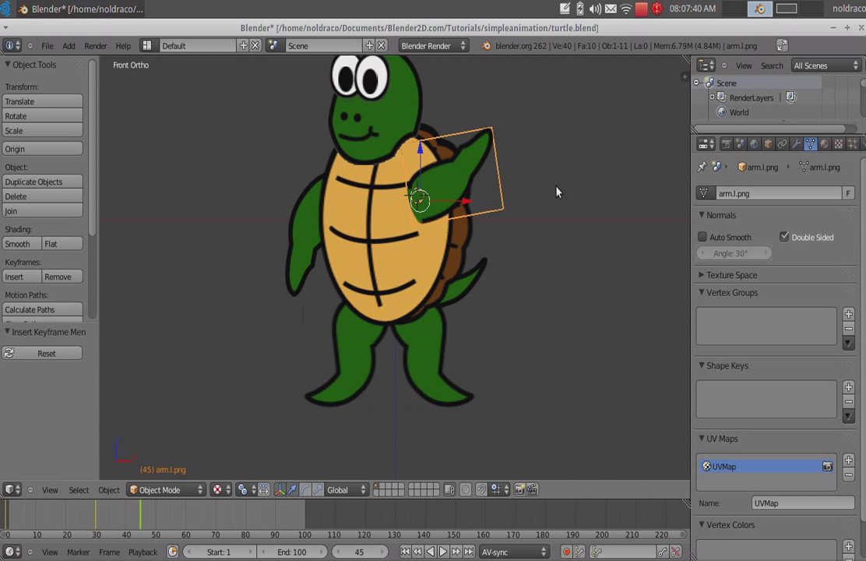
left_click(186, 523)
key("r")
left_click(532, 90)
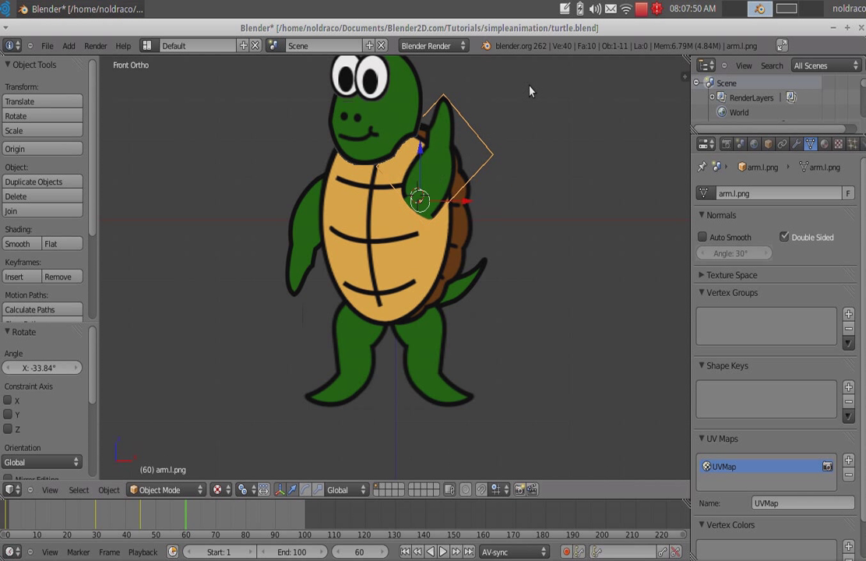
key("i")
left_click(532, 90)
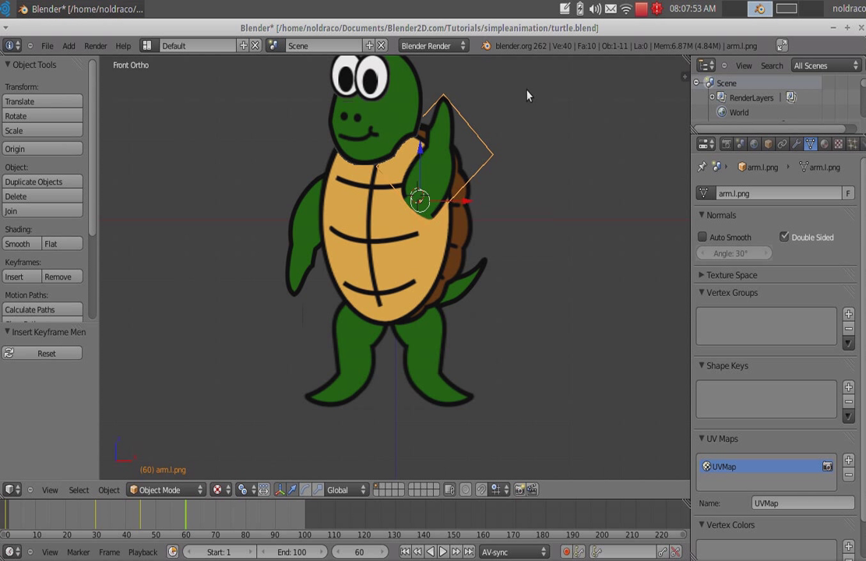
Step: Keyframe the arm lowered at frame 75 and raised to -39.192° at frame 90
left_click(230, 527)
key("r")
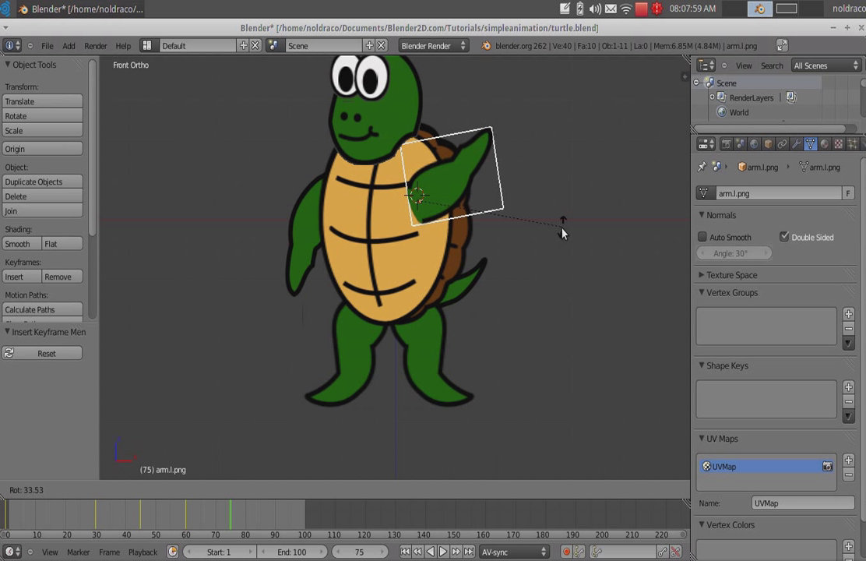
left_click(562, 236)
key("i")
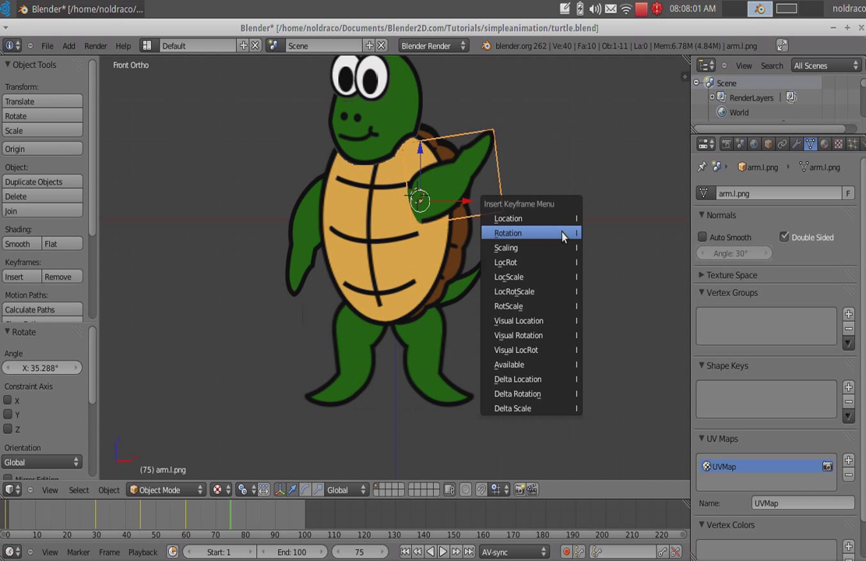
left_click(562, 234)
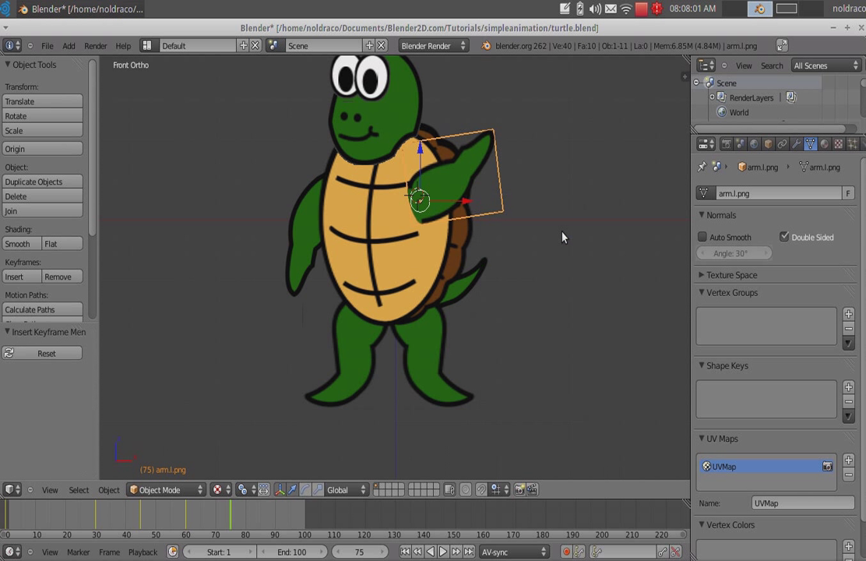
left_click(275, 525)
key("r")
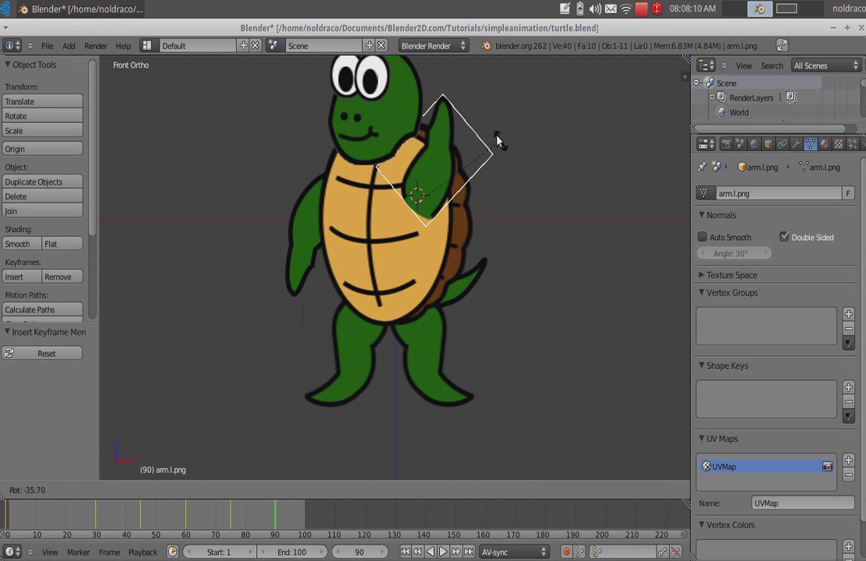
left_click(497, 141)
key("i")
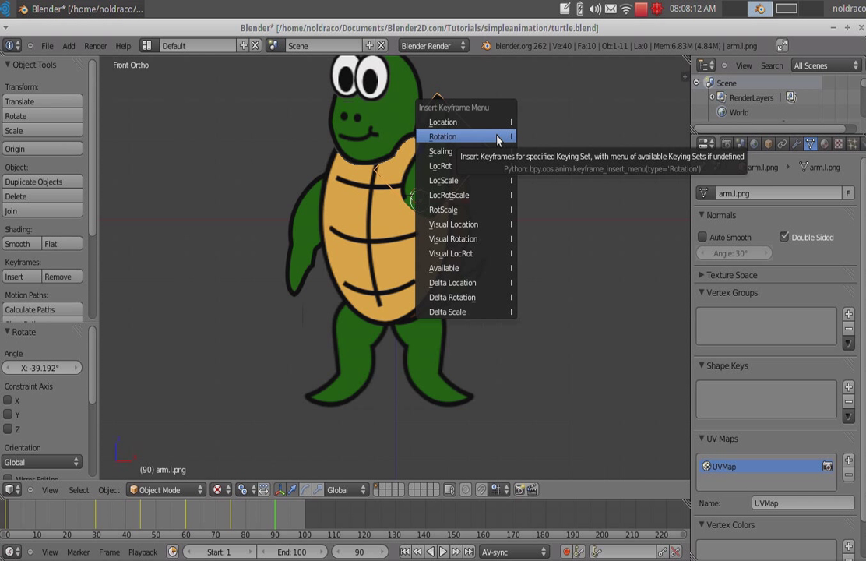
left_click(498, 138)
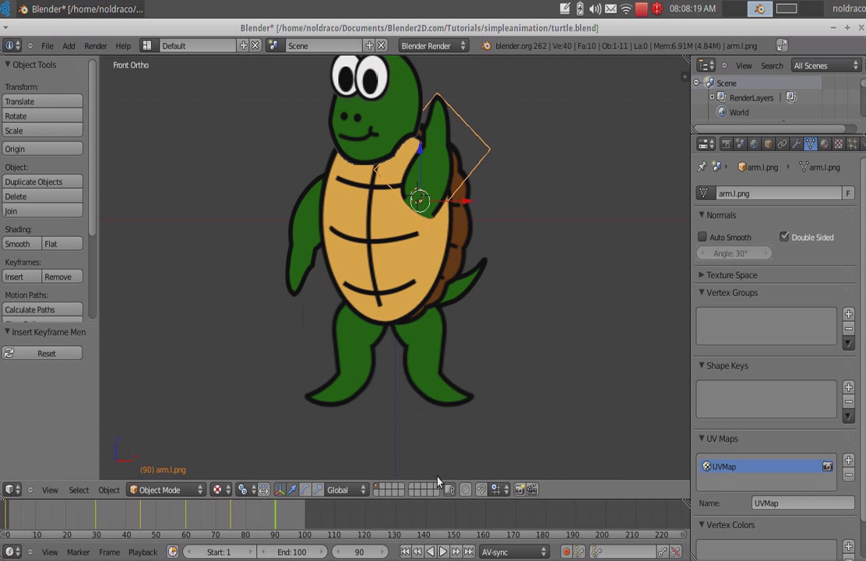
Step: Rewind to the first frame, play the waving animation, and stop it at frame 58
left_click(406, 551)
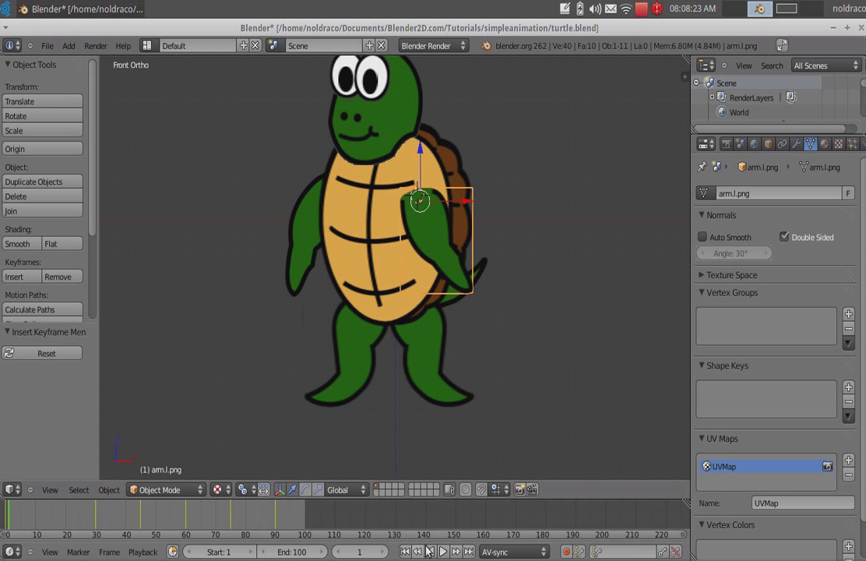
left_click(443, 552)
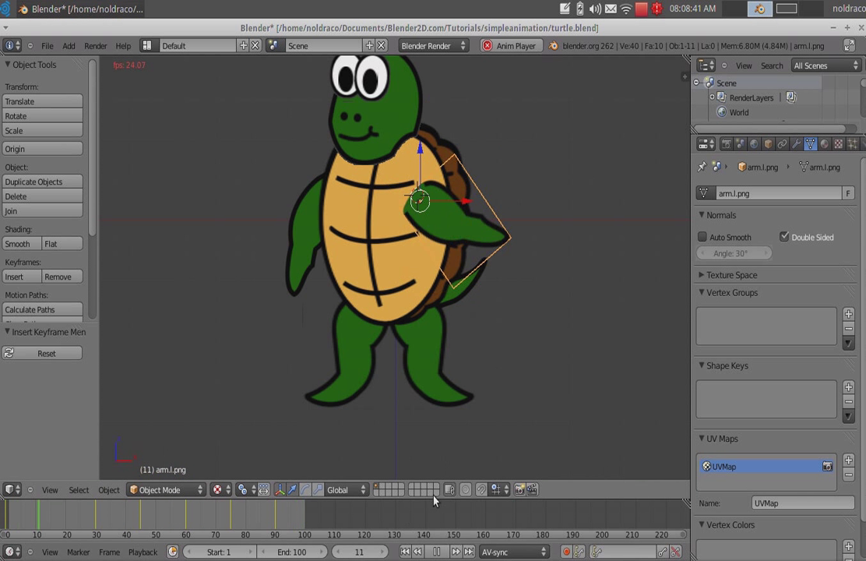
left_click(436, 551)
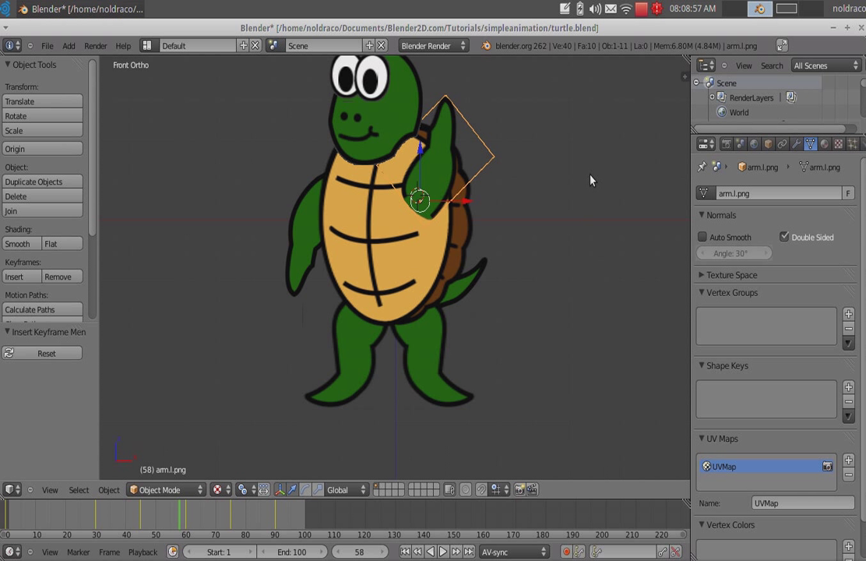
Step: In Render properties, set Frame Rate to Custom with FPS 15
left_click(726, 145)
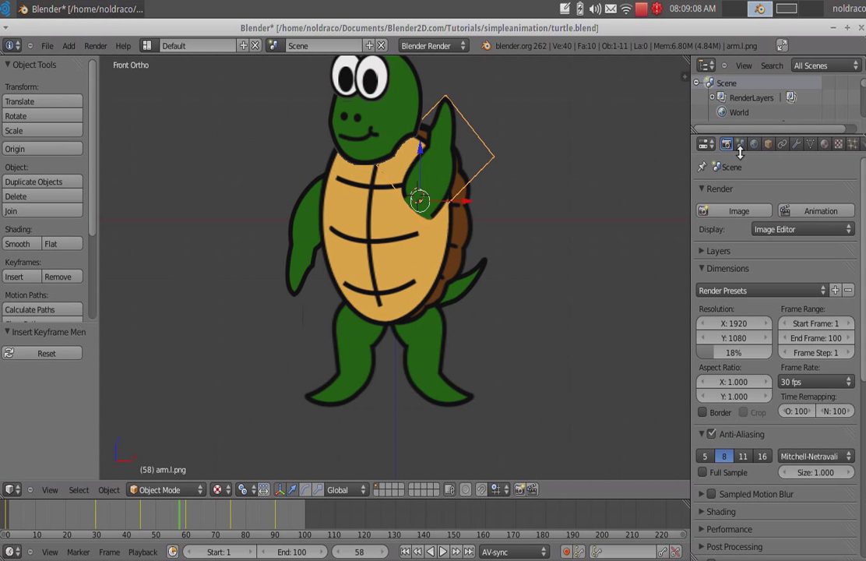
scroll(771, 257, "down", 1)
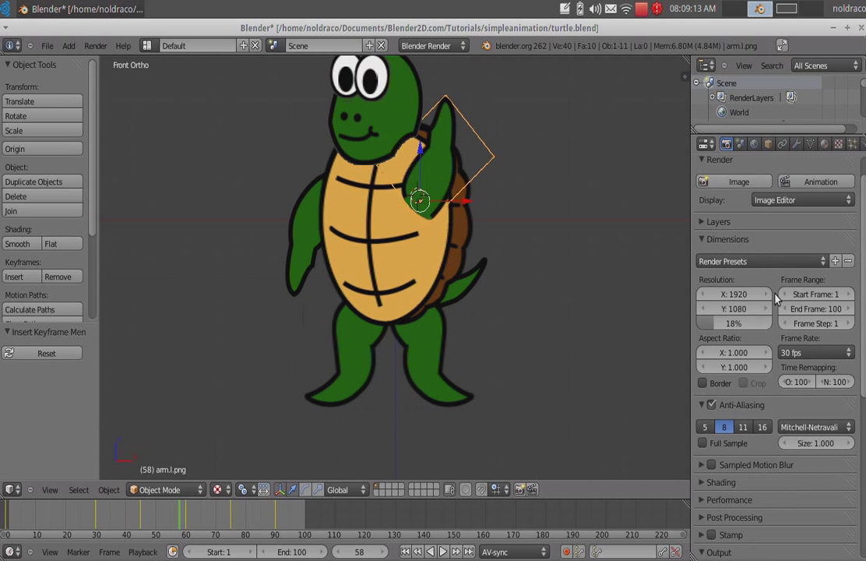
left_click(802, 353)
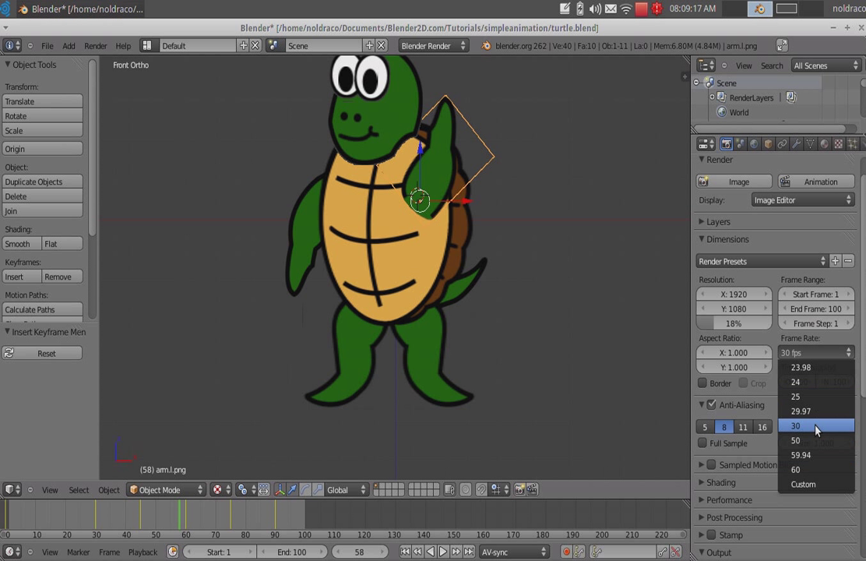
left_click(804, 484)
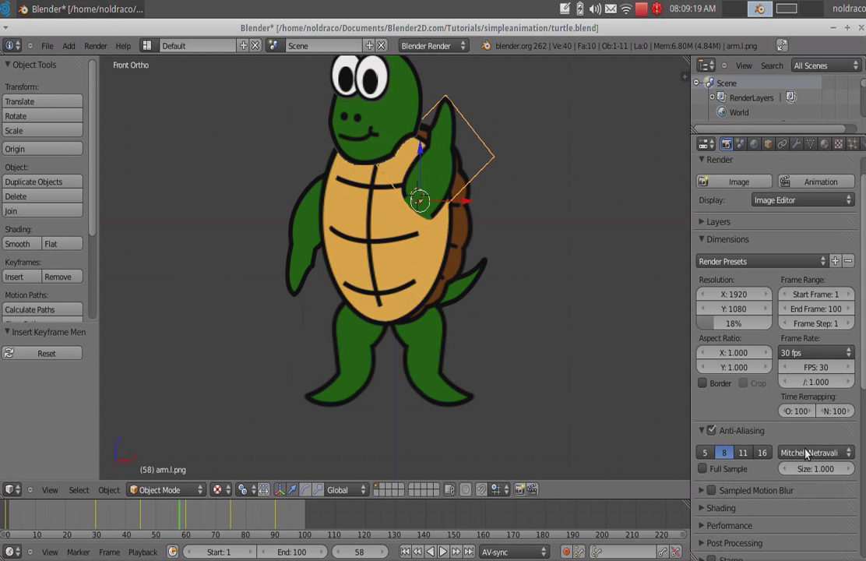
left_click(804, 367)
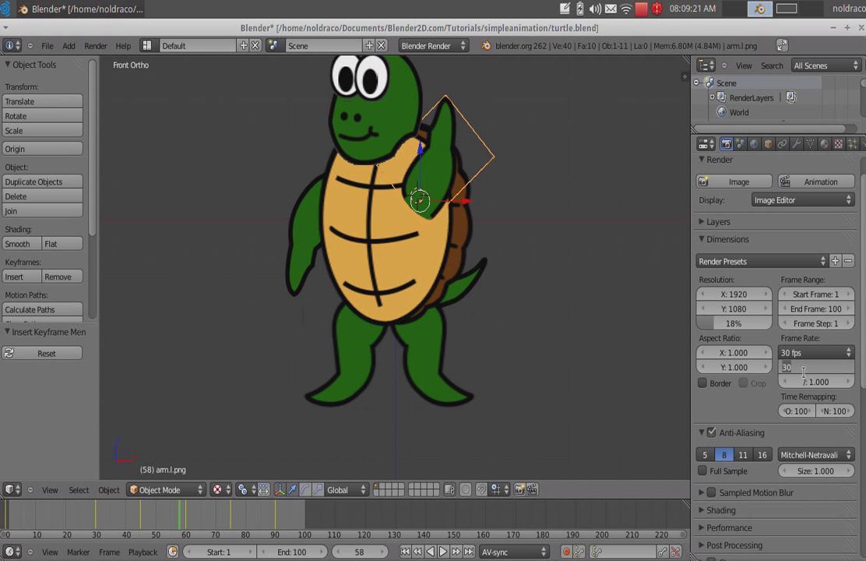
type("15")
key("Return")
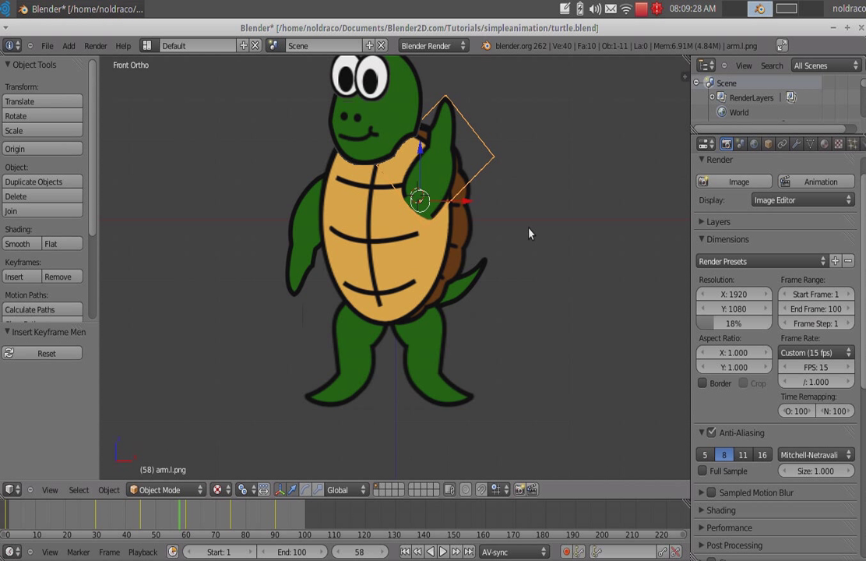
scroll(650, 296, "up", 2)
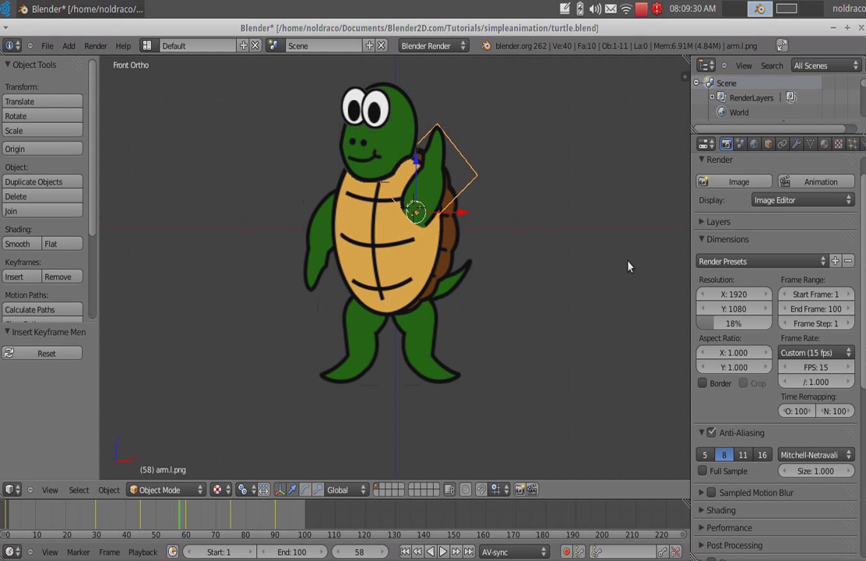
scroll(561, 219, "down", 1)
scroll(709, 258, "down", 2)
scroll(586, 248, "up", 3)
scroll(708, 257, "up", 2)
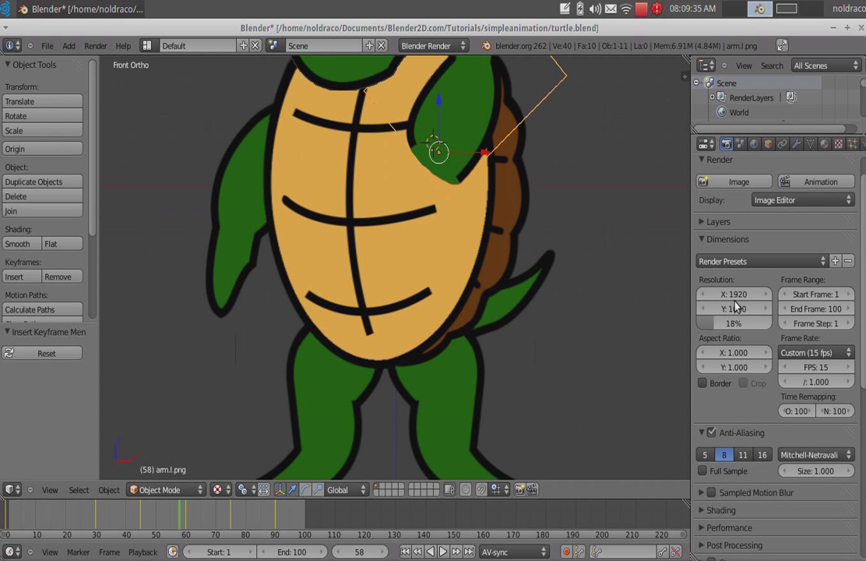
scroll(524, 179, "down", 1)
scroll(525, 180, "down", 3)
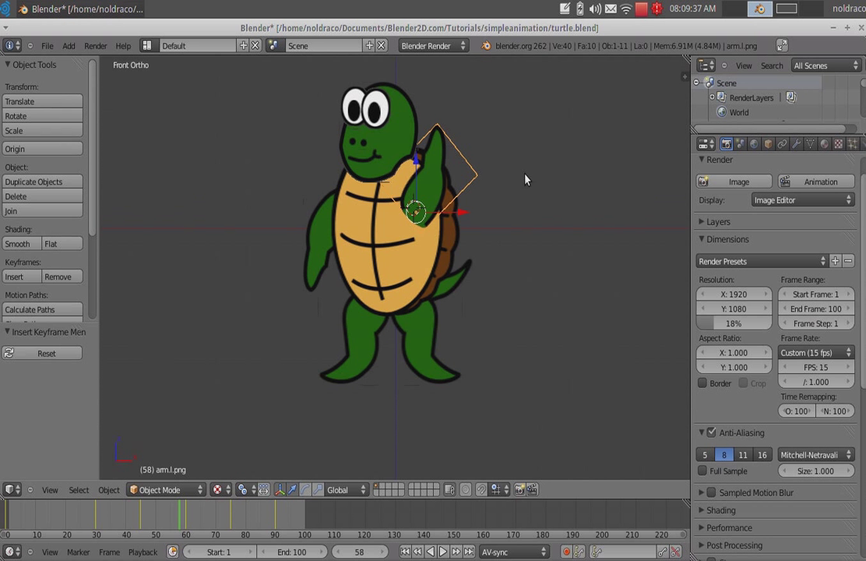
Step: Render frame 58 with F12 to preview the turtle
key("F12")
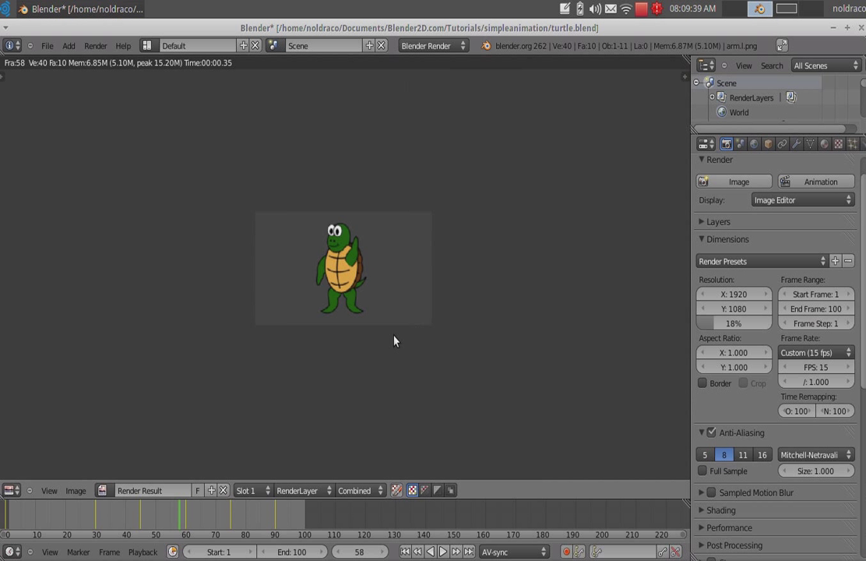
scroll(393, 340, "up", 5)
scroll(393, 341, "up", 1)
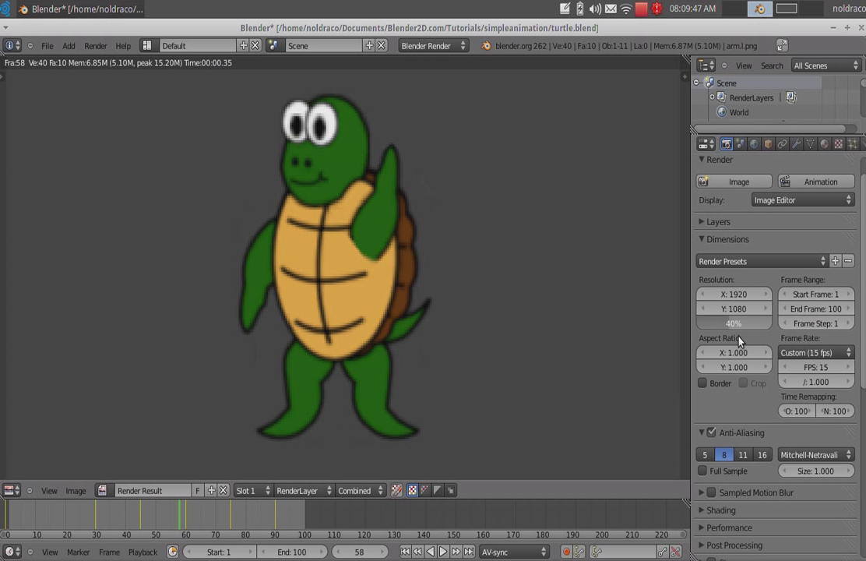
Step: Lower the resolution percentage to 30% and re-render the frame
left_click_drag(733, 341, 735, 342)
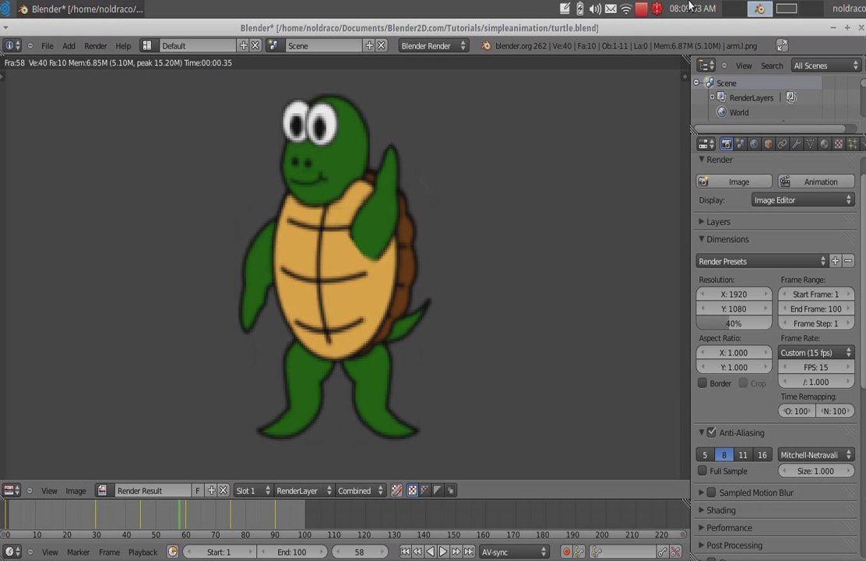
mouse_move(733, 322)
left_mouse_down()
mouse_move(719, 345)
mouse_move(717, 331)
left_mouse_up()
key("F12")
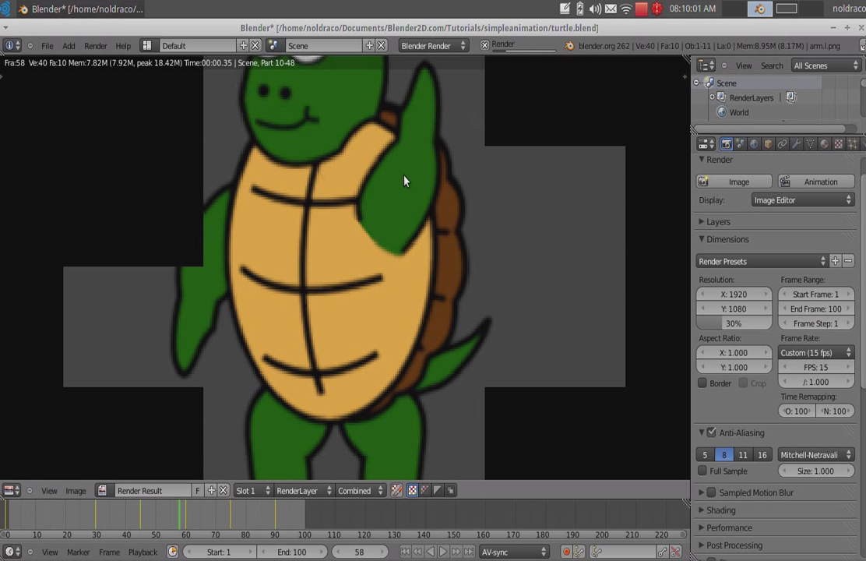
scroll(406, 180, "down", 4)
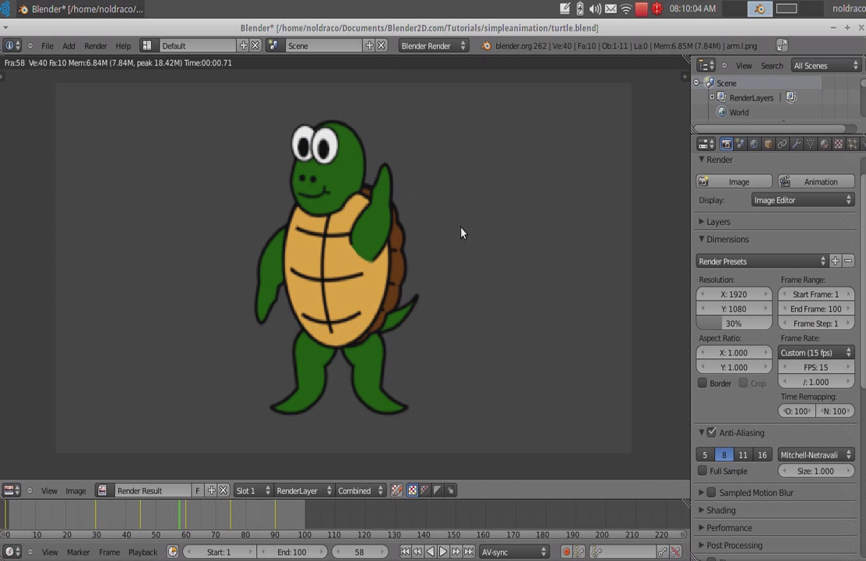
scroll(510, 250, "up", 1)
scroll(510, 250, "down", 2)
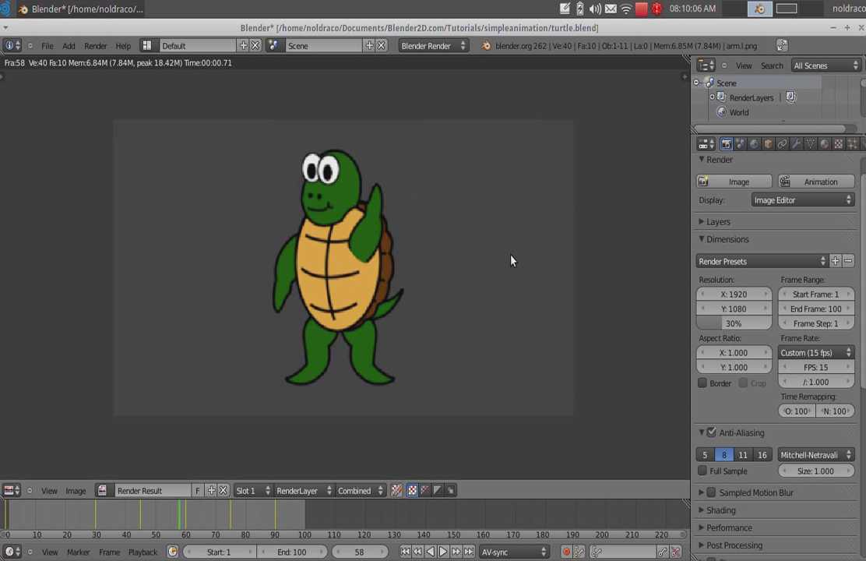
scroll(505, 269, "up", 2)
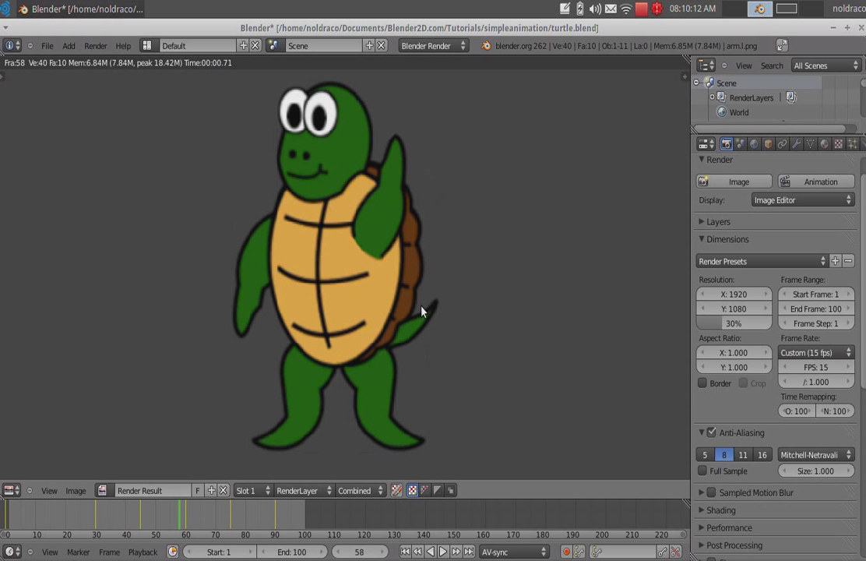
scroll(563, 374, "down", 3)
scroll(562, 374, "up", 2)
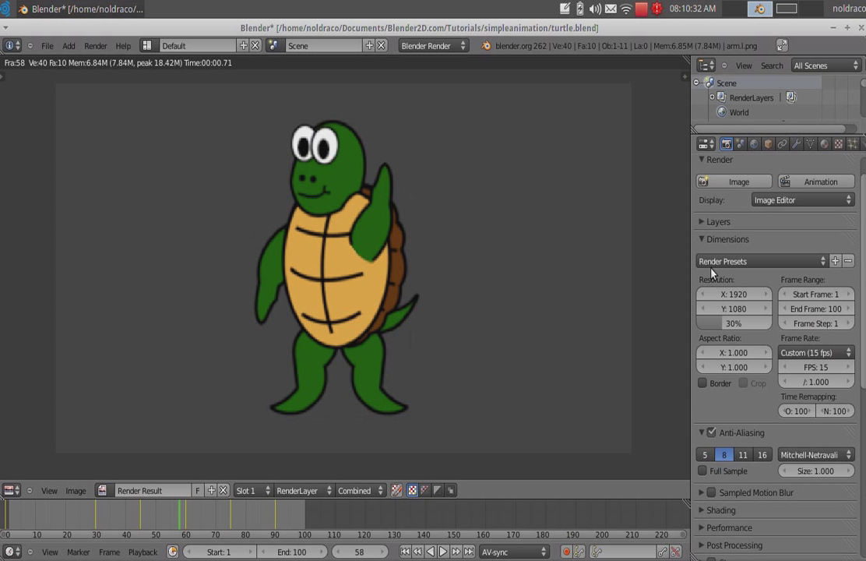
scroll(731, 358, "down", 3)
scroll(731, 358, "down", 4)
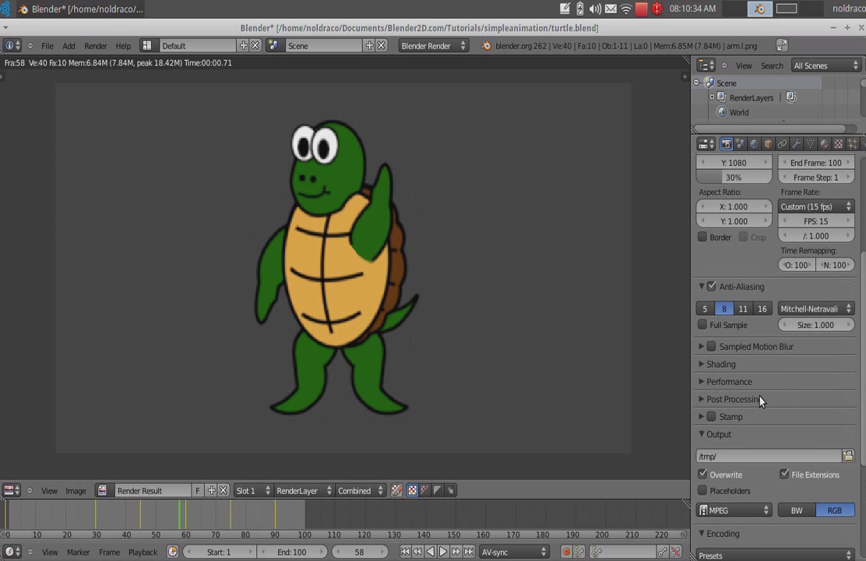
scroll(735, 299, "up", 3)
scroll(753, 354, "down", 3)
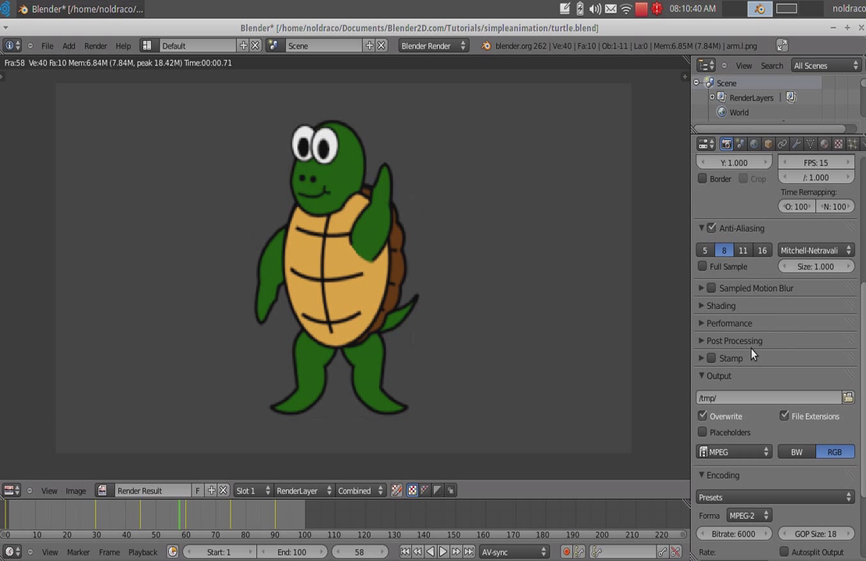
scroll(753, 355, "down", 3)
scroll(753, 354, "up", 3)
scroll(751, 355, "down", 1)
scroll(752, 355, "down", 3)
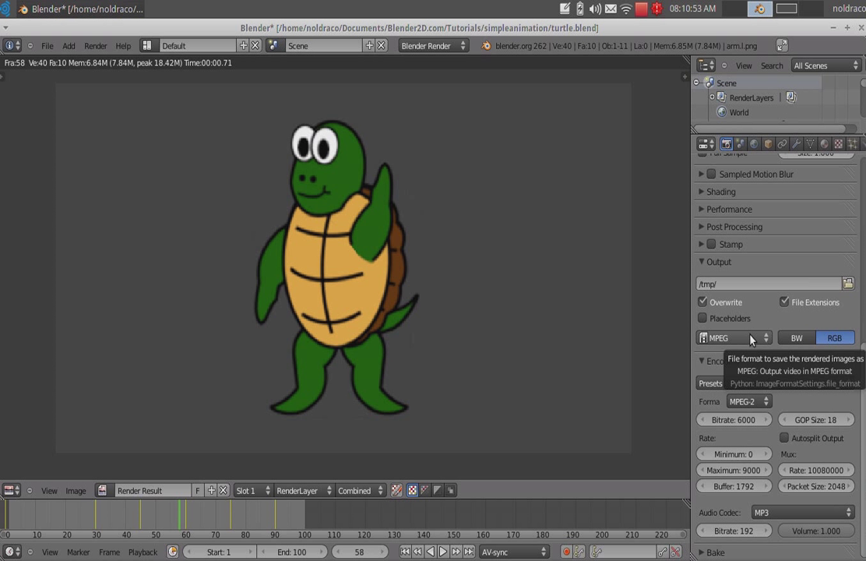
scroll(780, 390, "up", 4)
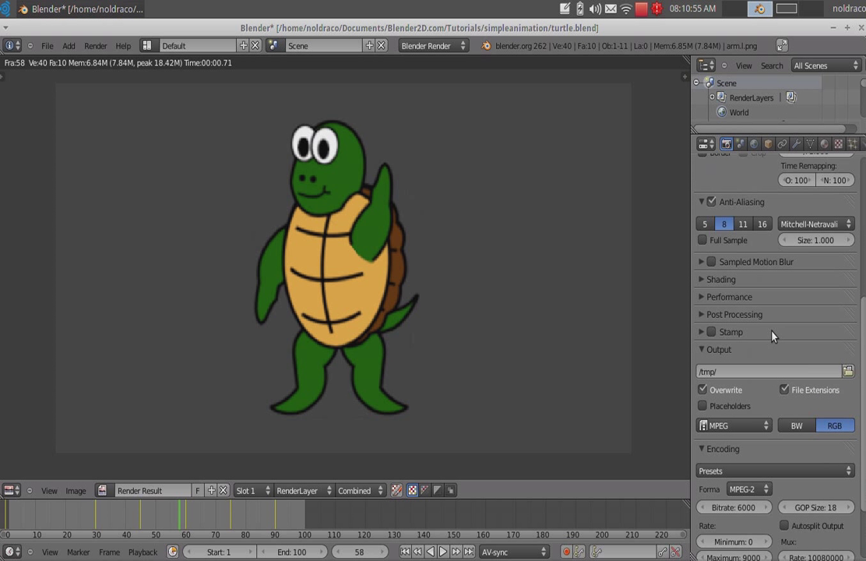
scroll(755, 425, "down", 4)
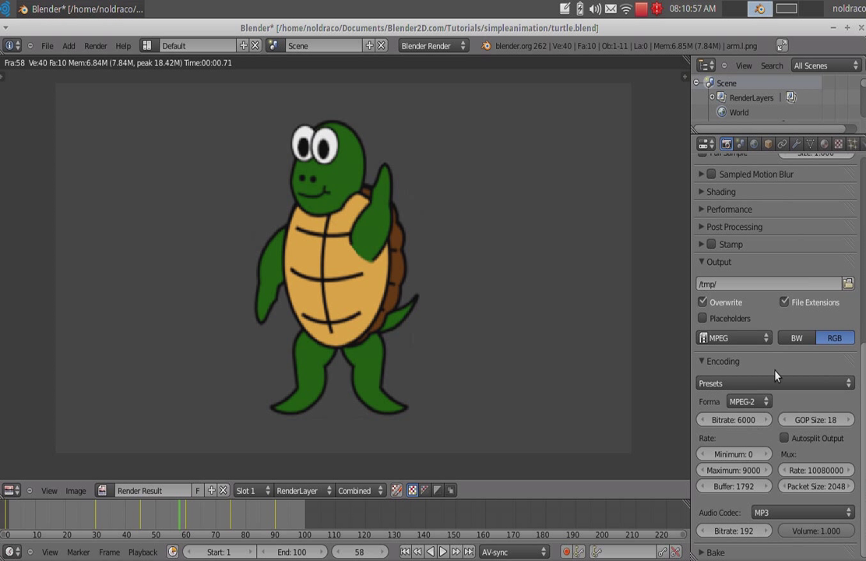
left_click(759, 338)
Step: Change the Output path from /tmp/ to the Desktop folder via the file browser
left_click(848, 285)
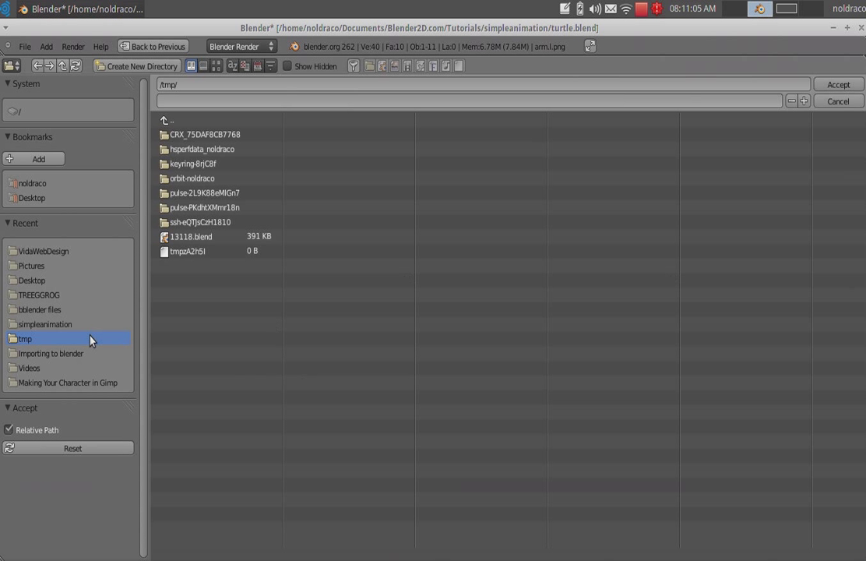
left_click(45, 199)
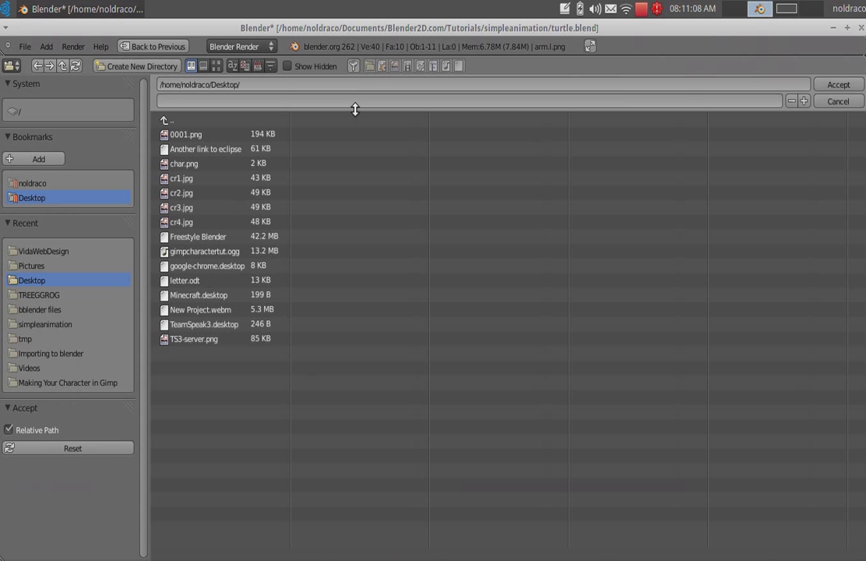
left_click(843, 85)
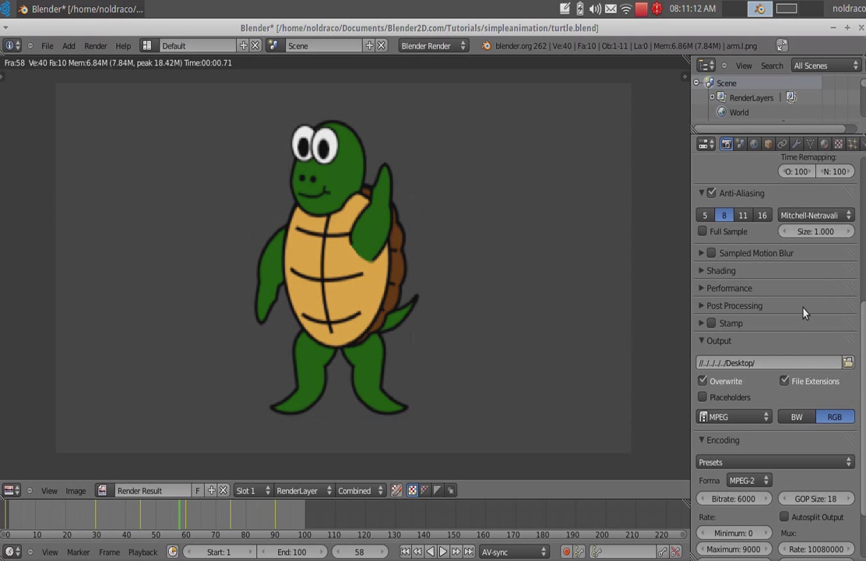
scroll(763, 343, "down", 2)
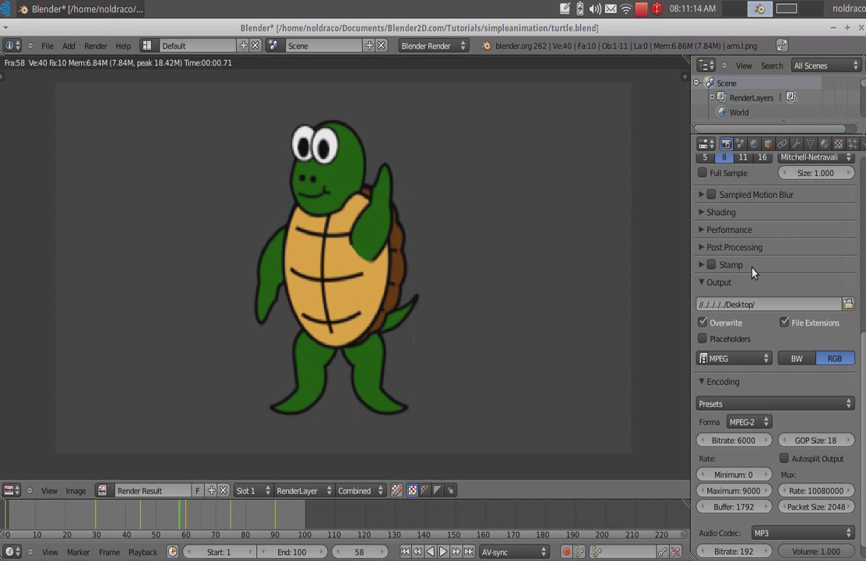
left_click(738, 360)
left_click(737, 359)
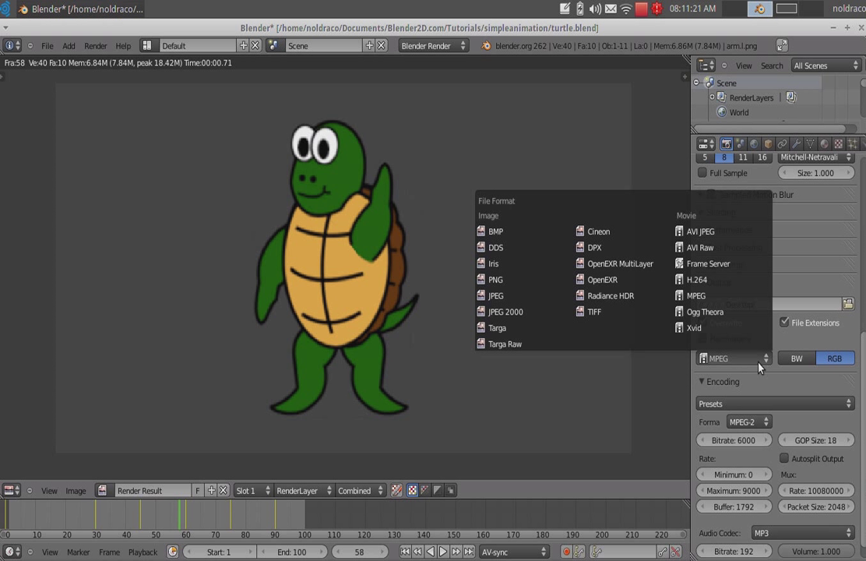
left_click(723, 232)
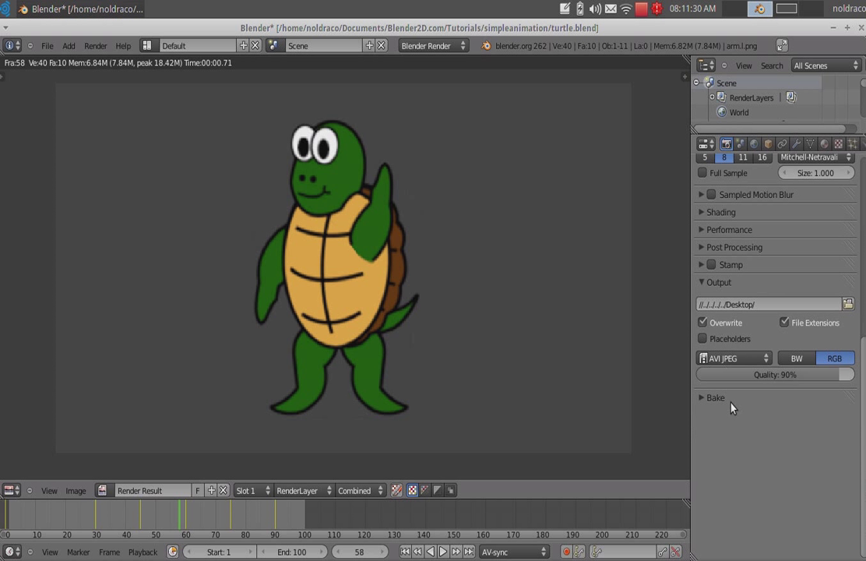
scroll(730, 408, "up", 1)
scroll(566, 320, "up", 2)
scroll(565, 316, "down", 1)
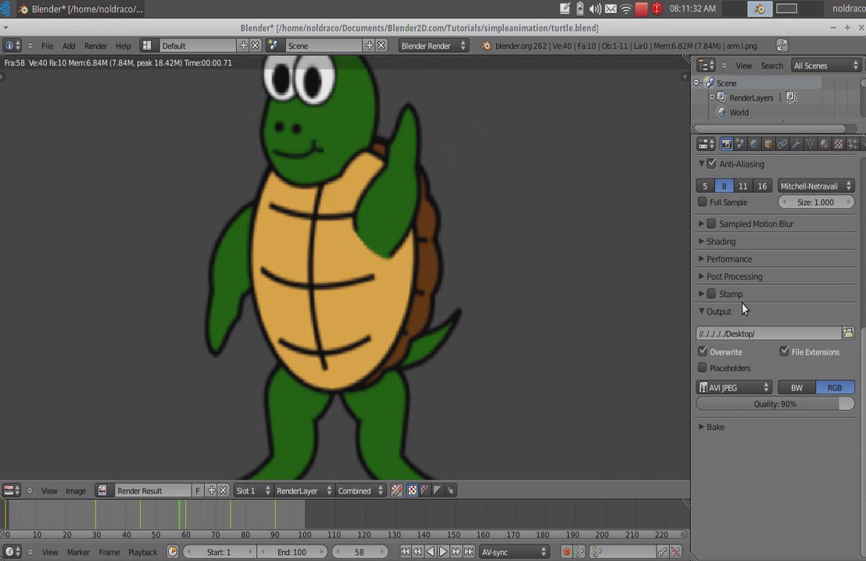
scroll(353, 182, "down", 1)
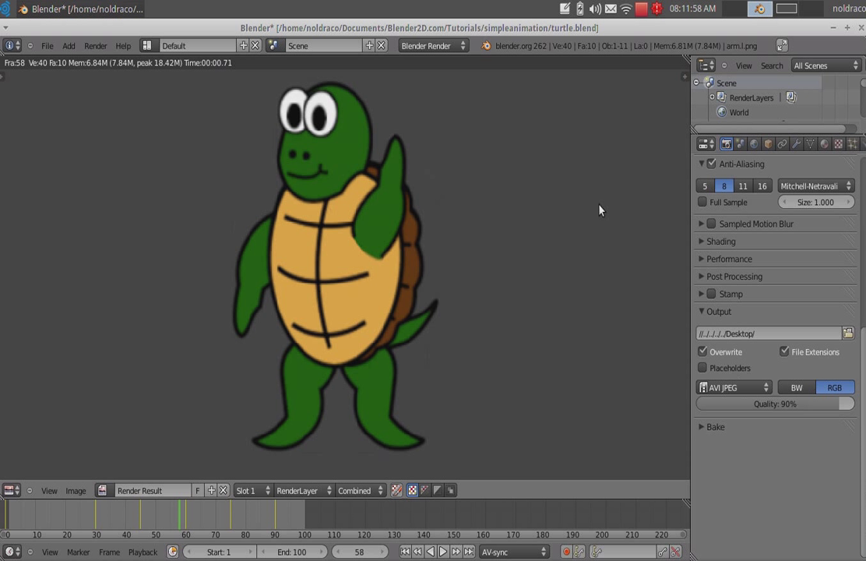
scroll(739, 409, "up", 3)
scroll(744, 420, "up", 7)
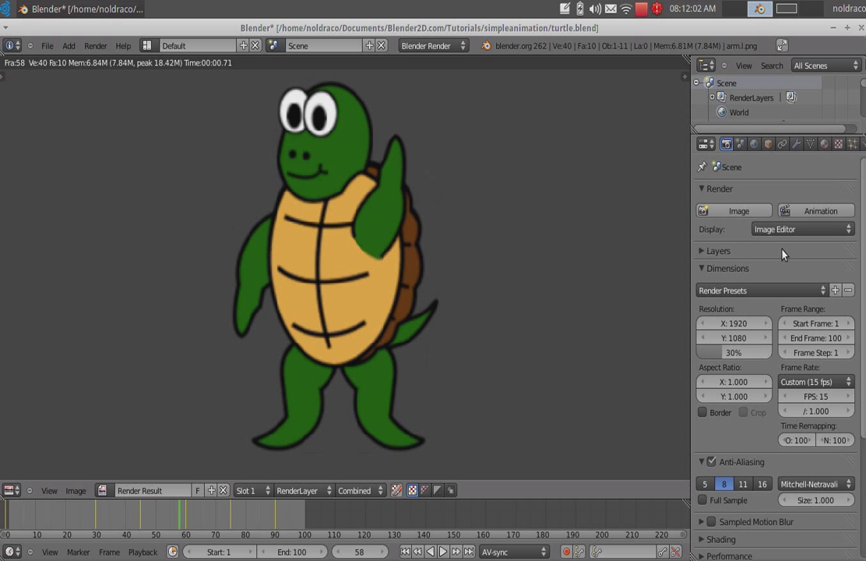
scroll(784, 256, "down", 6)
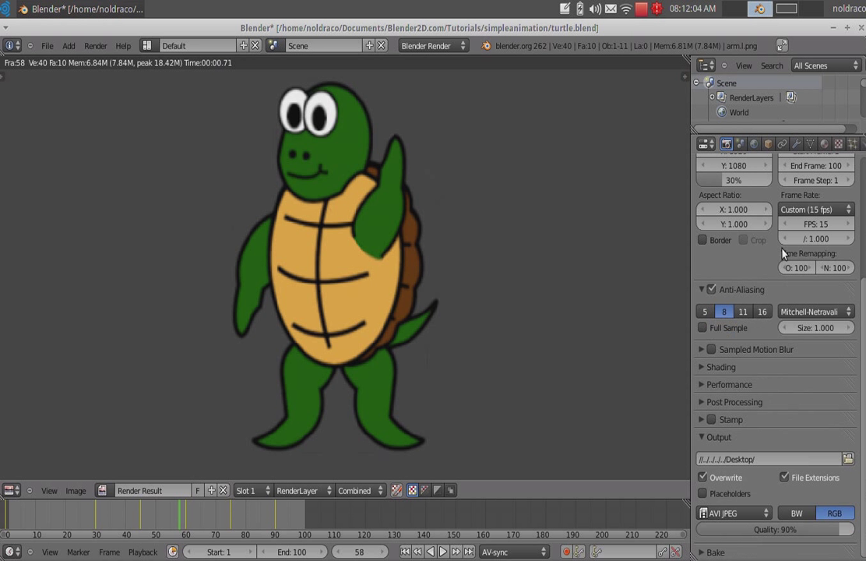
scroll(721, 434, "up", 3)
scroll(722, 434, "up", 3)
scroll(722, 424, "down", 6)
scroll(622, 387, "up", 4)
scroll(621, 282, "down", 5)
scroll(793, 263, "up", 5)
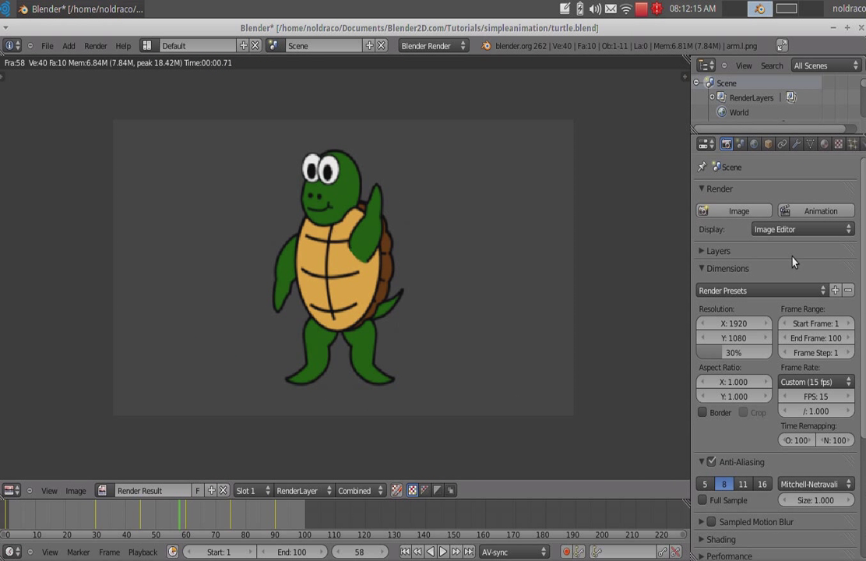
Step: Render frames 1–100 of the turtle animation to an AVI video, then minimize Blender
left_click(822, 212)
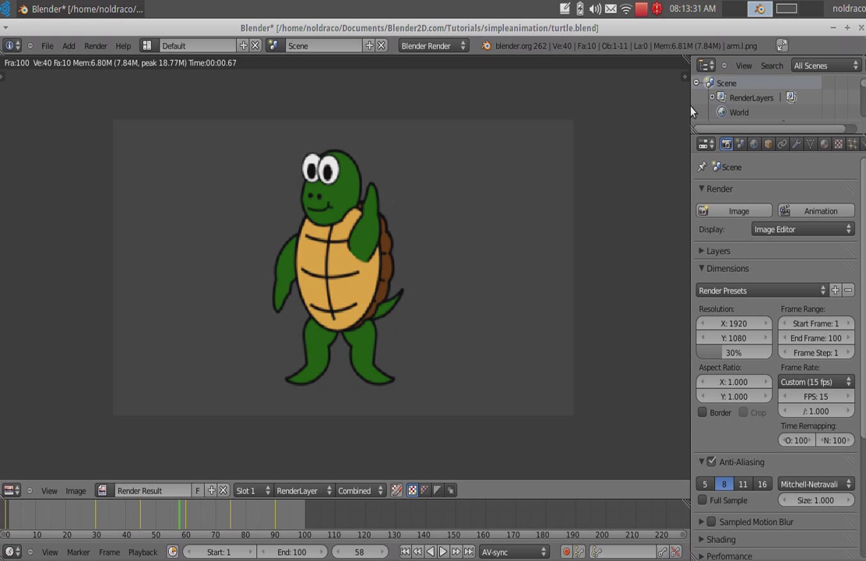
left_click(835, 28)
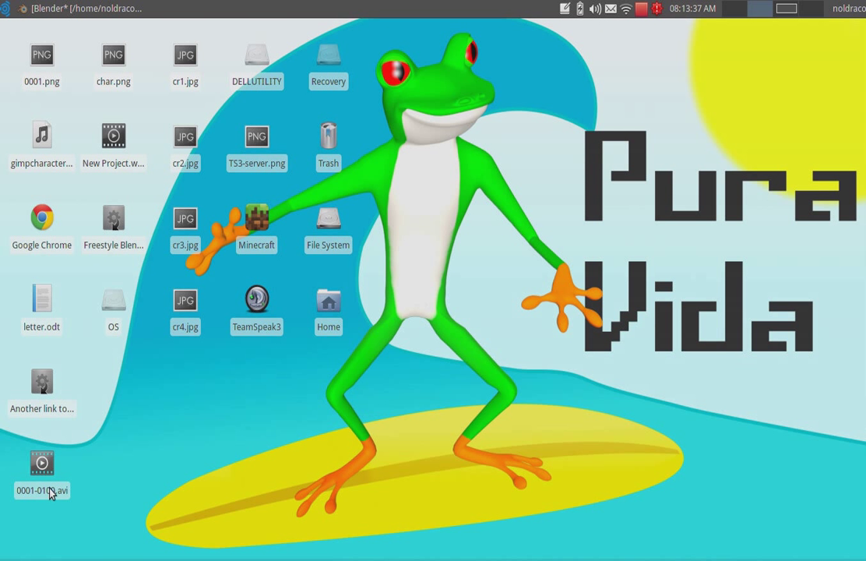
Step: Open the rendered 0001-0100.avi from the desktop with VLC media player
mouse_move(48, 496)
left_click(39, 489)
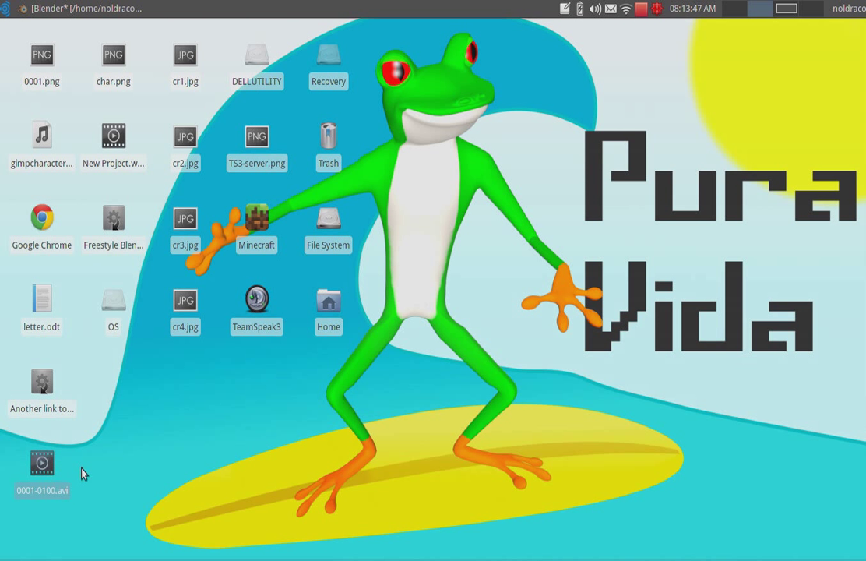
right_click(55, 463)
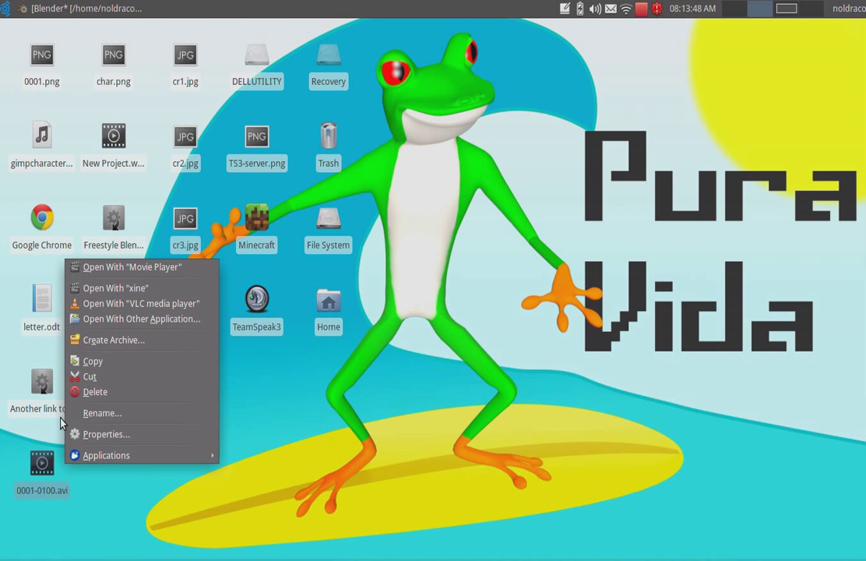
left_click(152, 311)
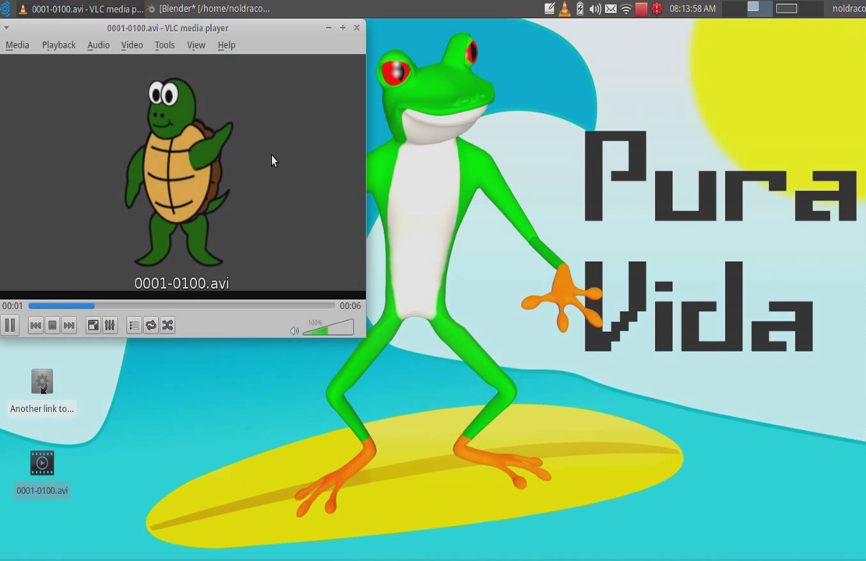
Step: Move and enlarge the VLC window, then replay the turtle video five times
left_click_drag(272, 32, 443, 55)
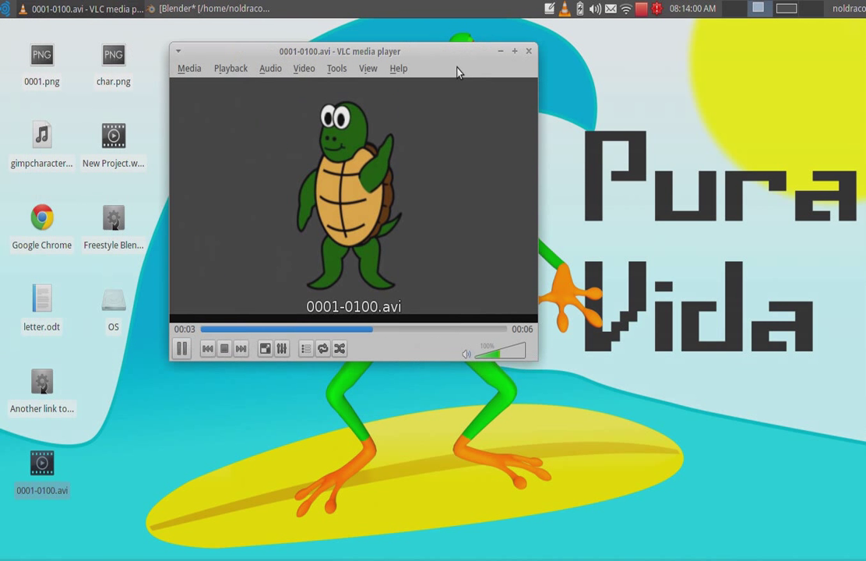
left_click_drag(536, 360, 629, 462)
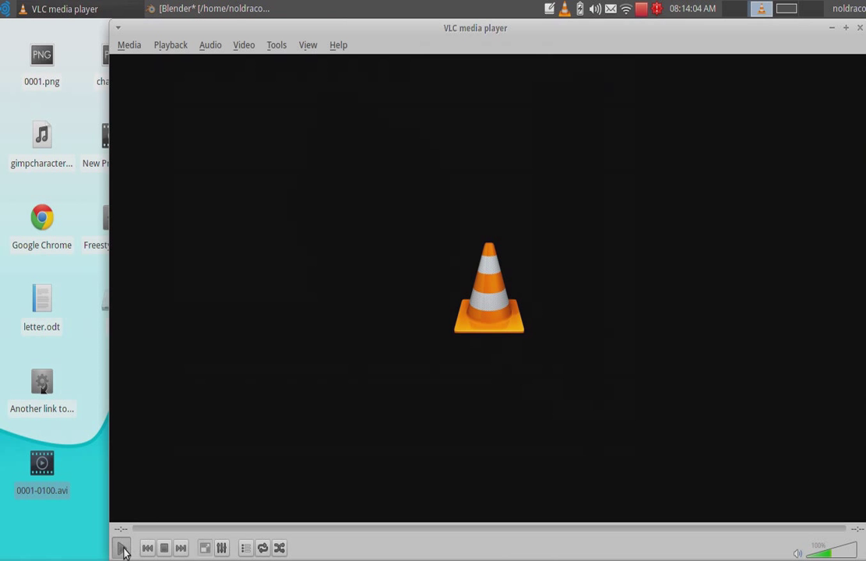
left_click(120, 547)
left_click(122, 548)
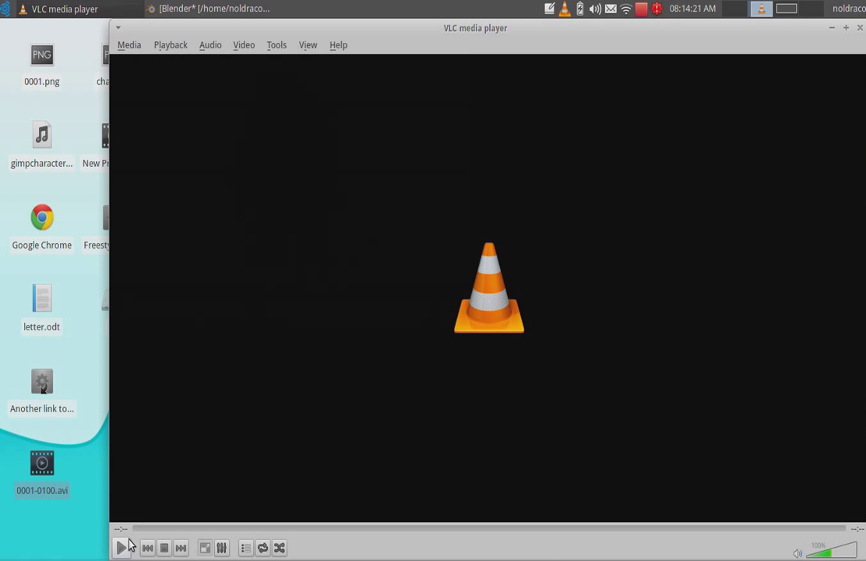
left_click(121, 549)
left_click(117, 549)
left_click(120, 547)
Step: Return to Blender's 3D scene view and select the turtle's left leg
left_click(192, 6)
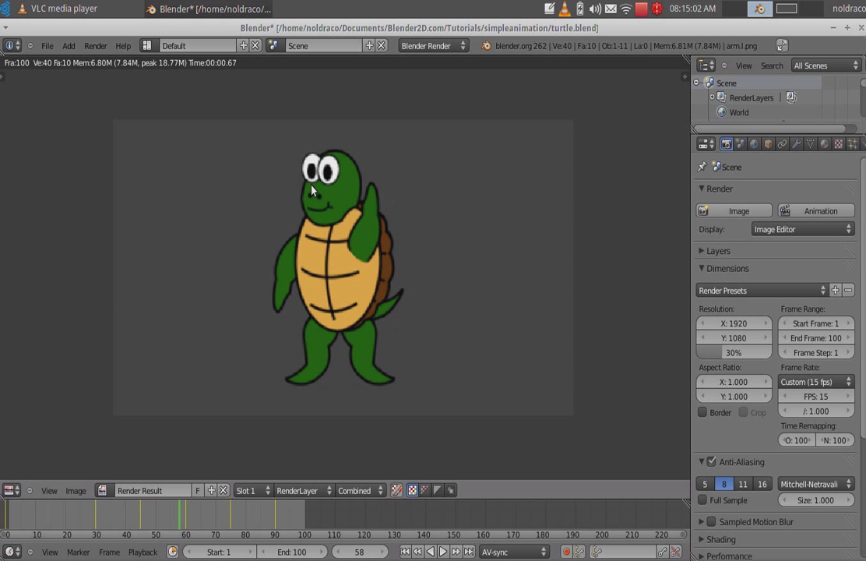
scroll(456, 272, "up", 1)
scroll(456, 272, "up", 1)
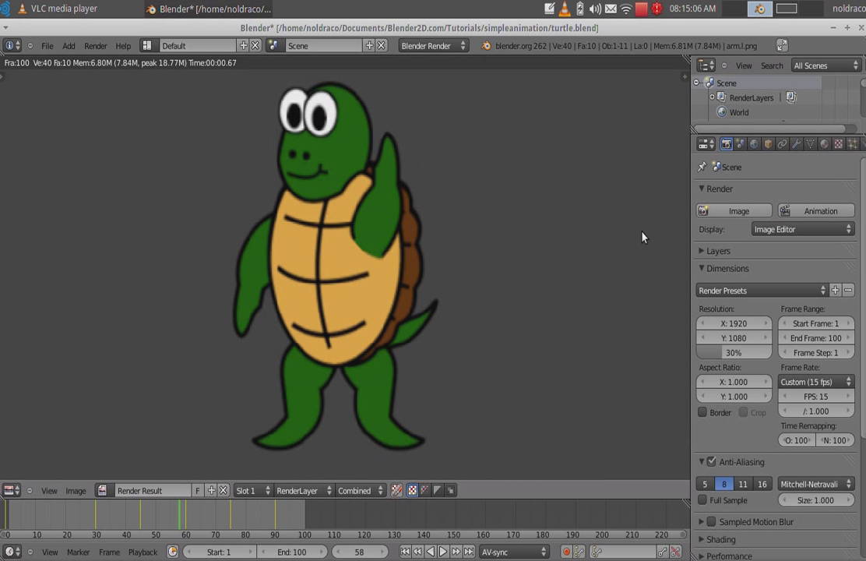
scroll(594, 231, "down", 2)
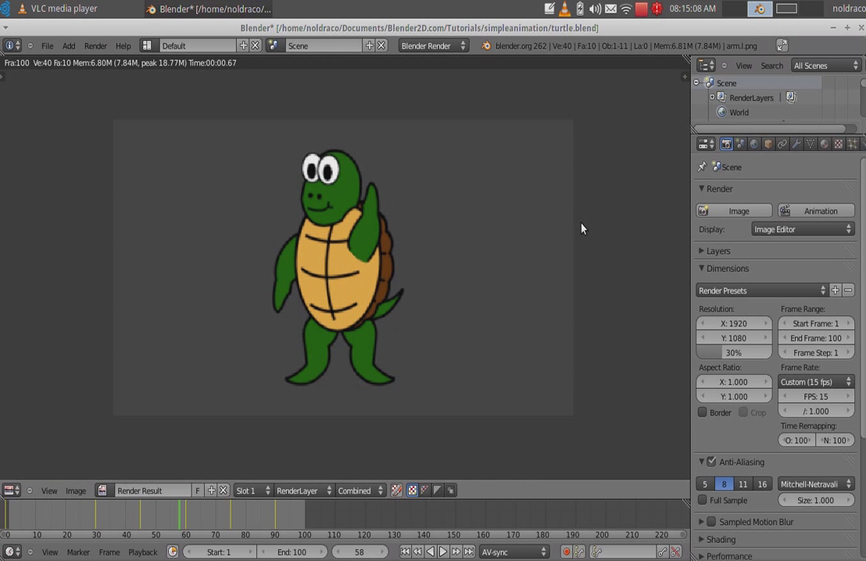
key("Escape")
right_click(424, 343)
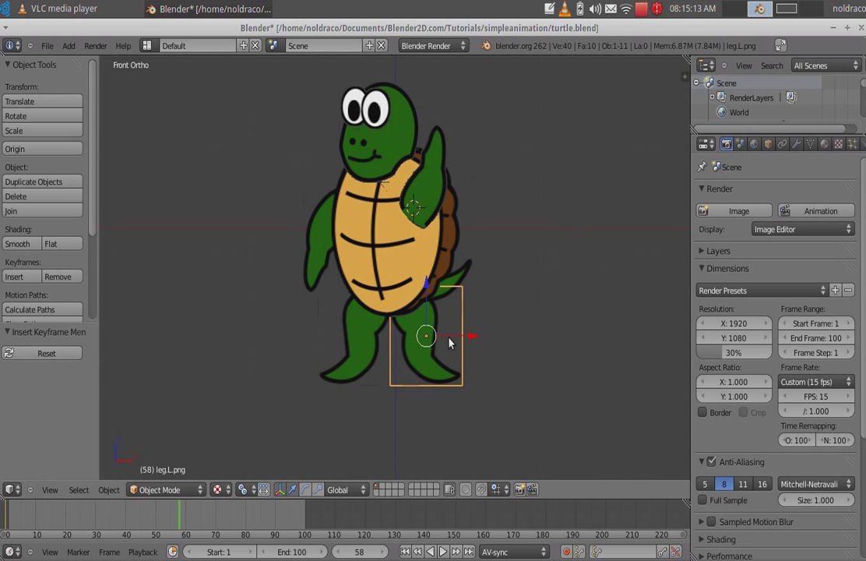
Step: Flip the left leg 180° around the Z axis
type("r")
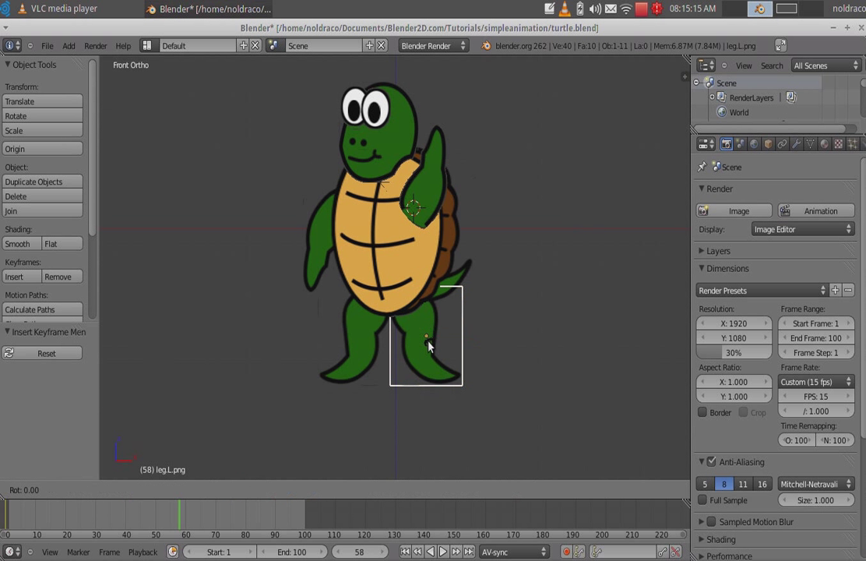
type("z90")
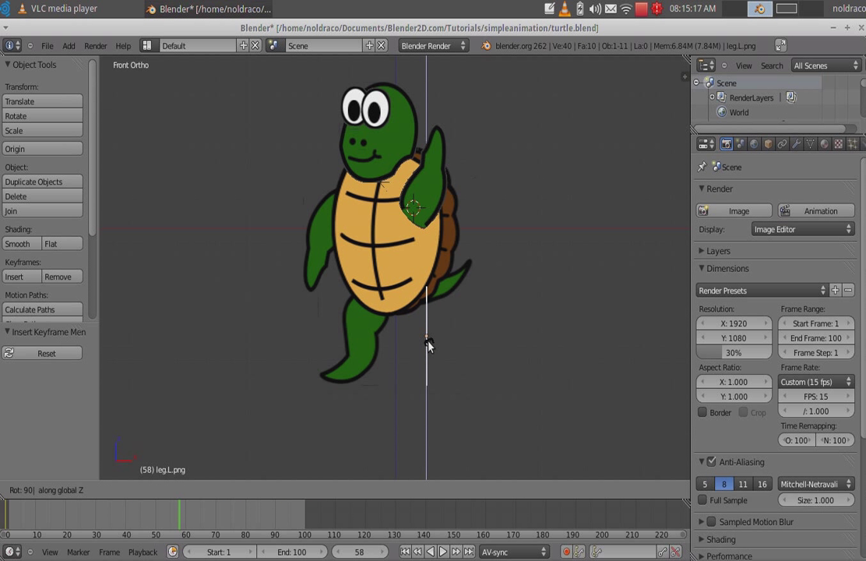
key("Escape")
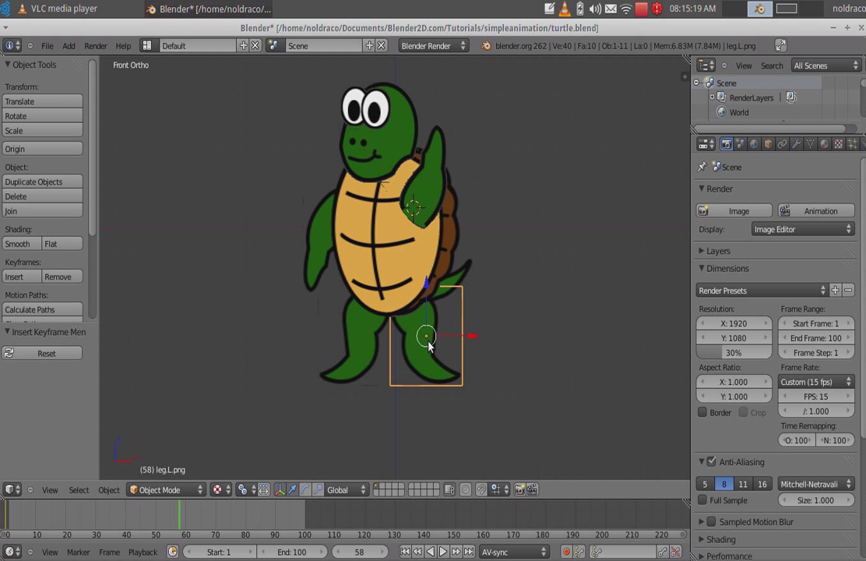
type("rz1")
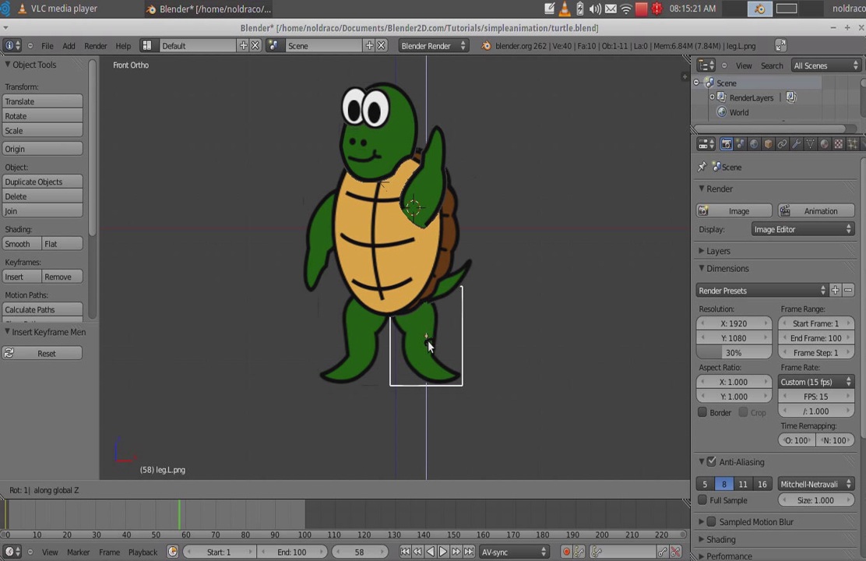
type("80")
key("Return")
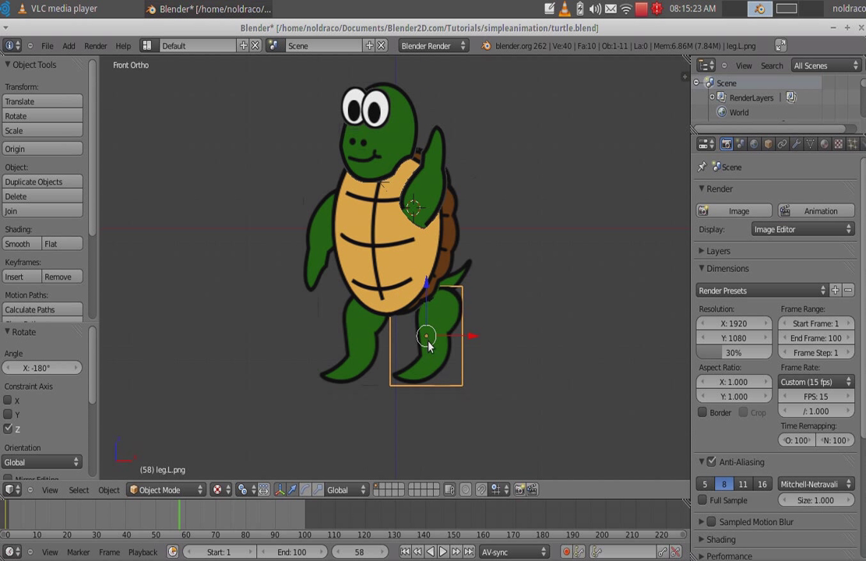
Step: Shift the left leg along X and slightly along Y, then return to front view
key("g")
key("x")
left_click(417, 301)
middle_click_drag(417, 302, 449, 286)
key("g")
key("y")
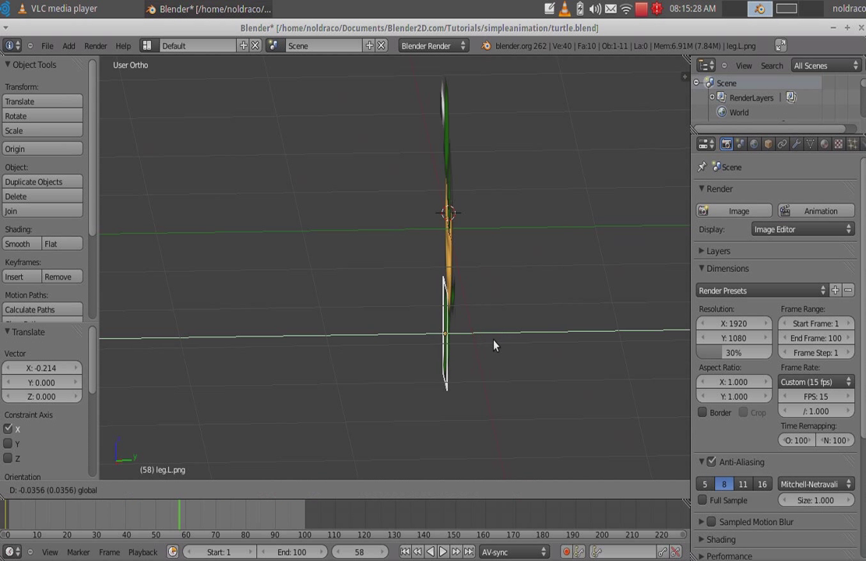
left_click(384, 364)
middle_click_drag(384, 364, 394, 378)
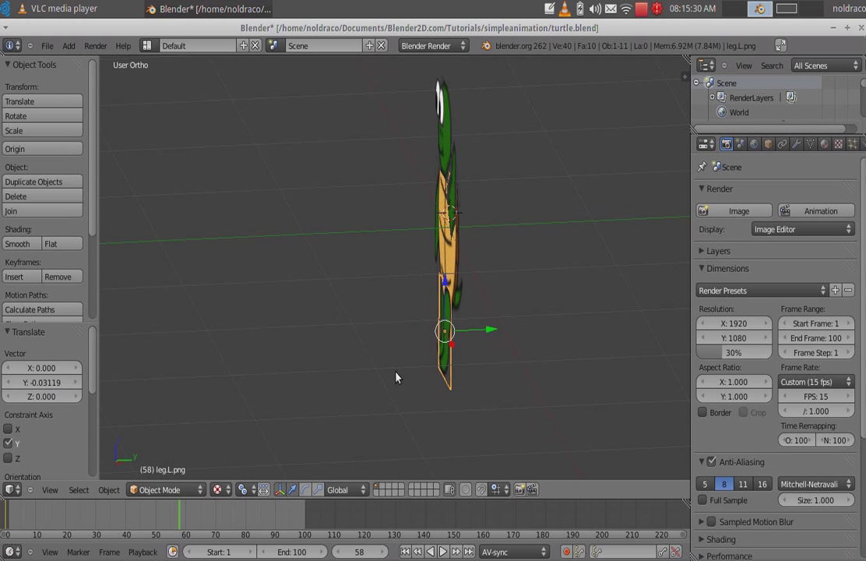
key("KP_1")
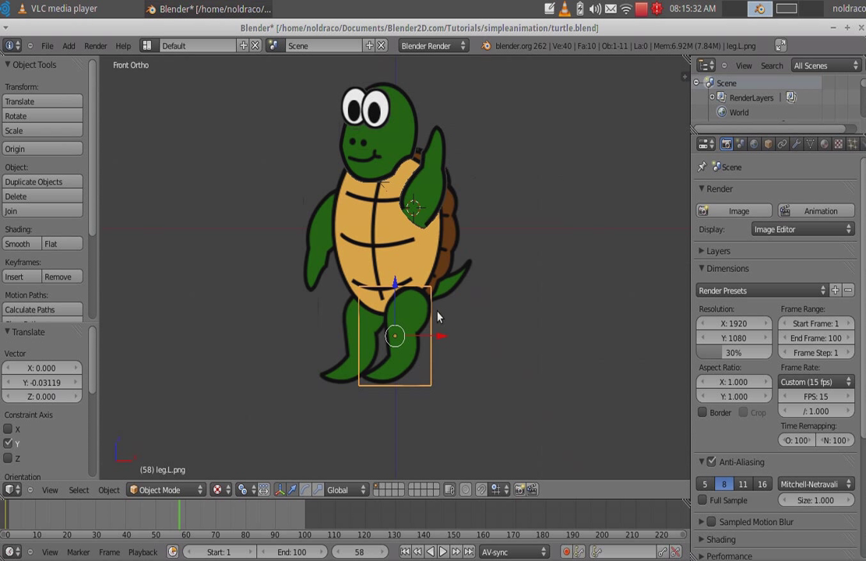
Step: Tilt the left leg about 38° from its top and reposition it near its previous spot
left_click(414, 302)
key("r")
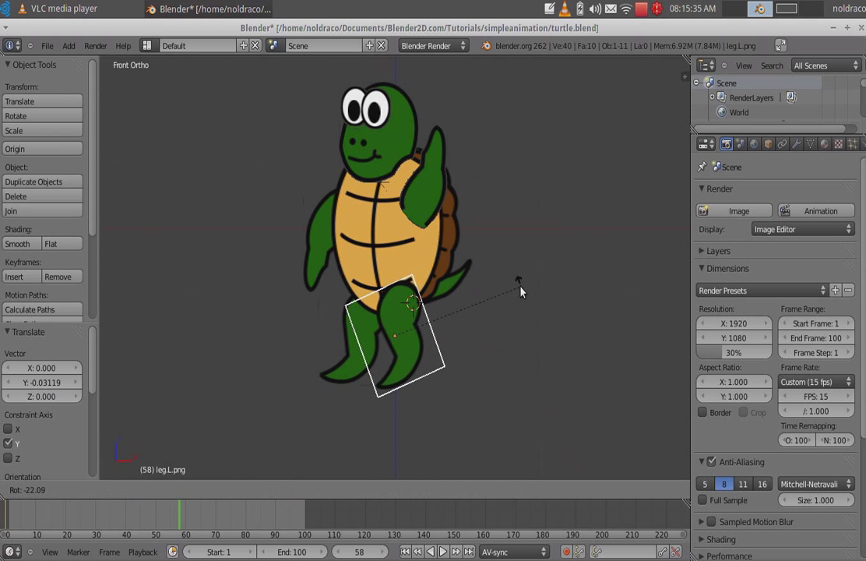
left_click(525, 237)
key("g")
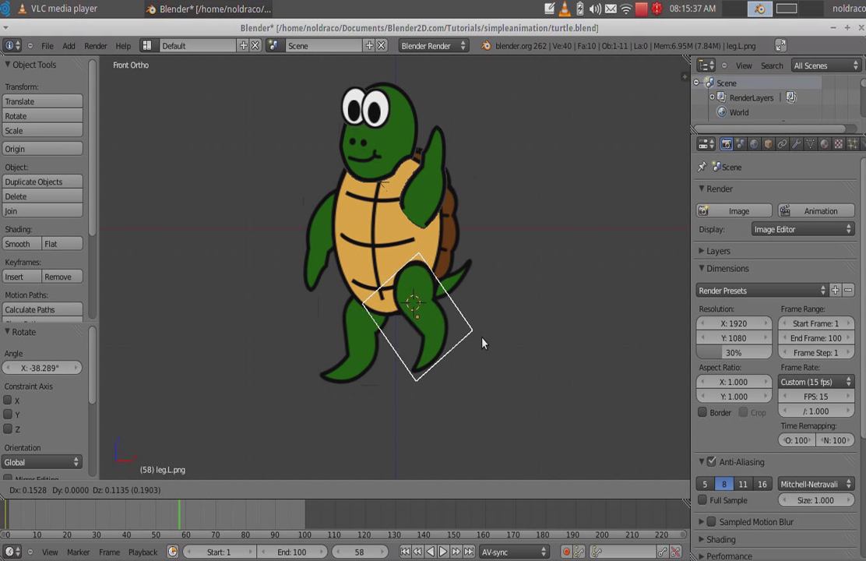
left_click(483, 360)
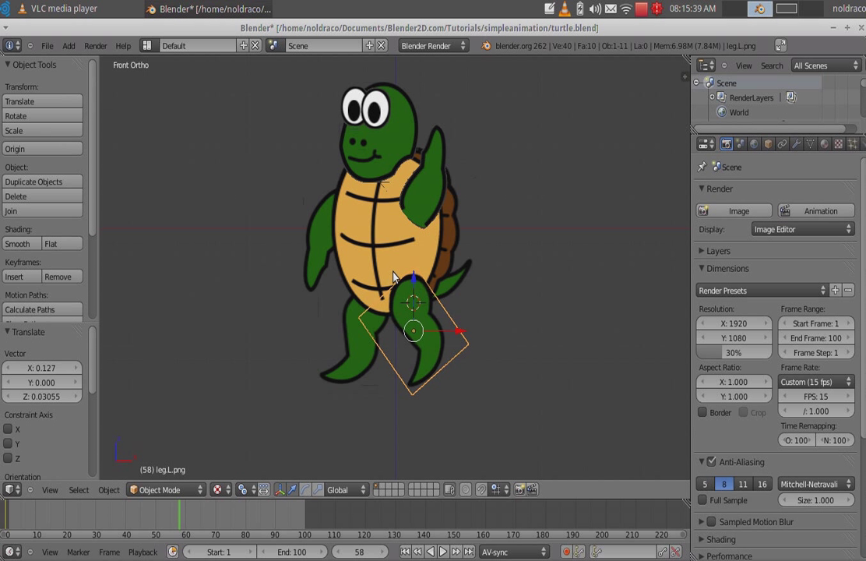
key("g")
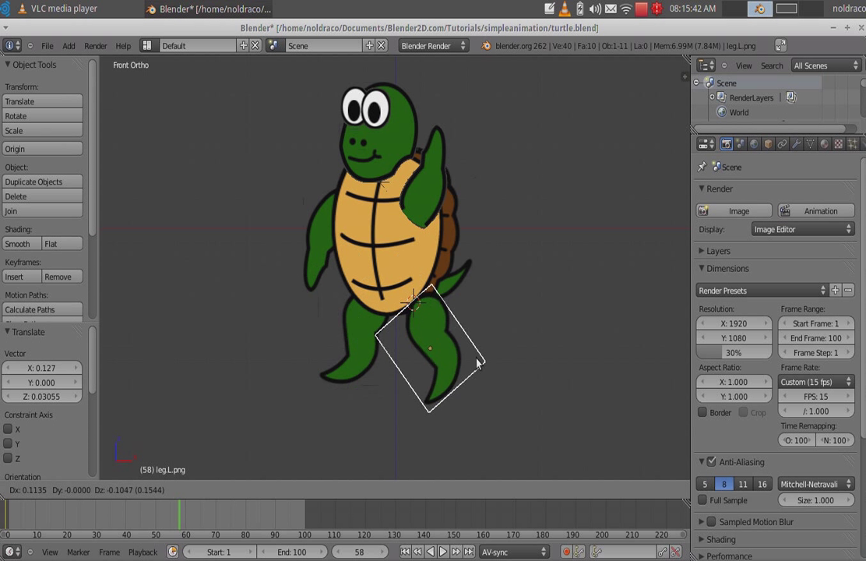
left_click(403, 178)
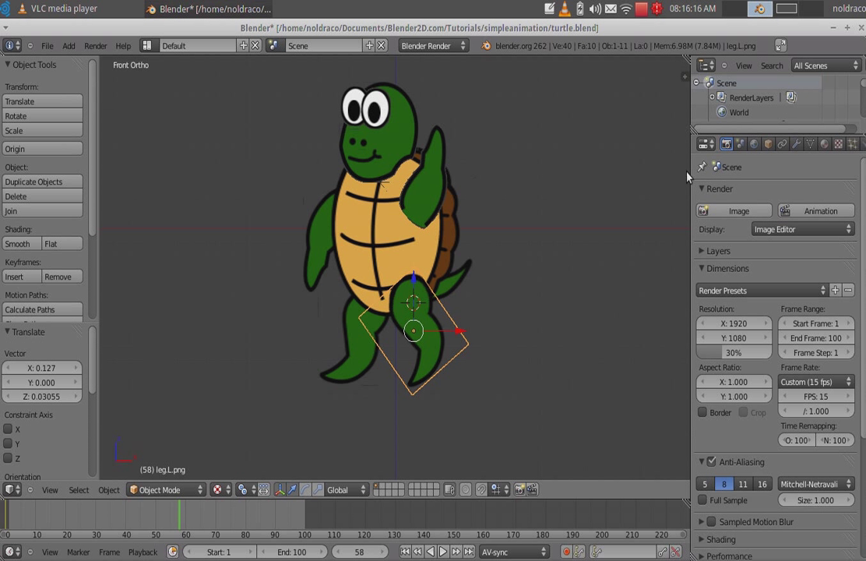
left_click(641, 11)
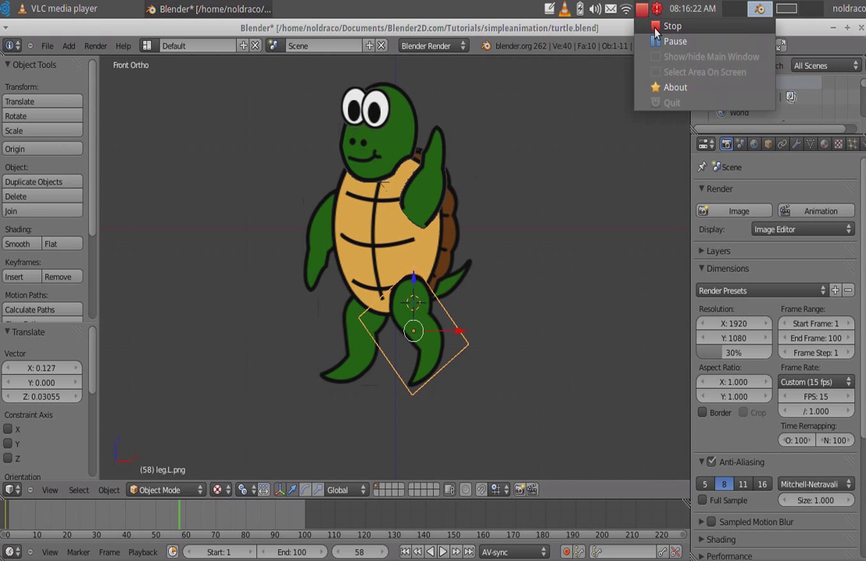